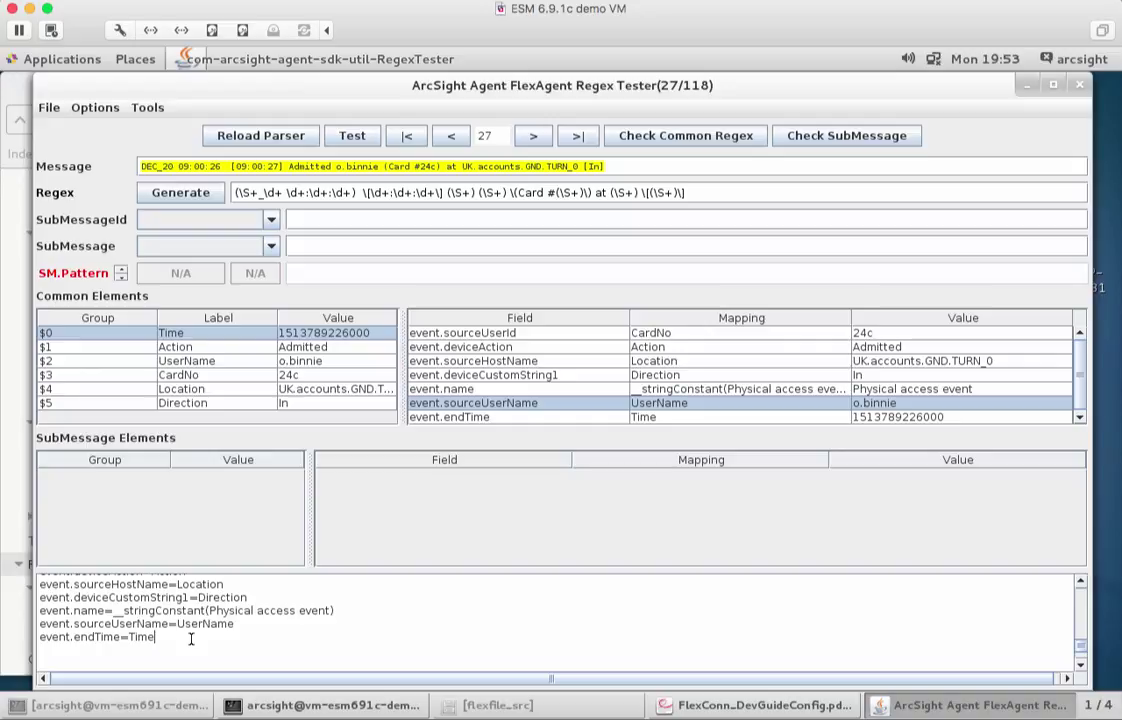
# Start a new line after the event.endTime=Time mapping
pyautogui.press('Return')
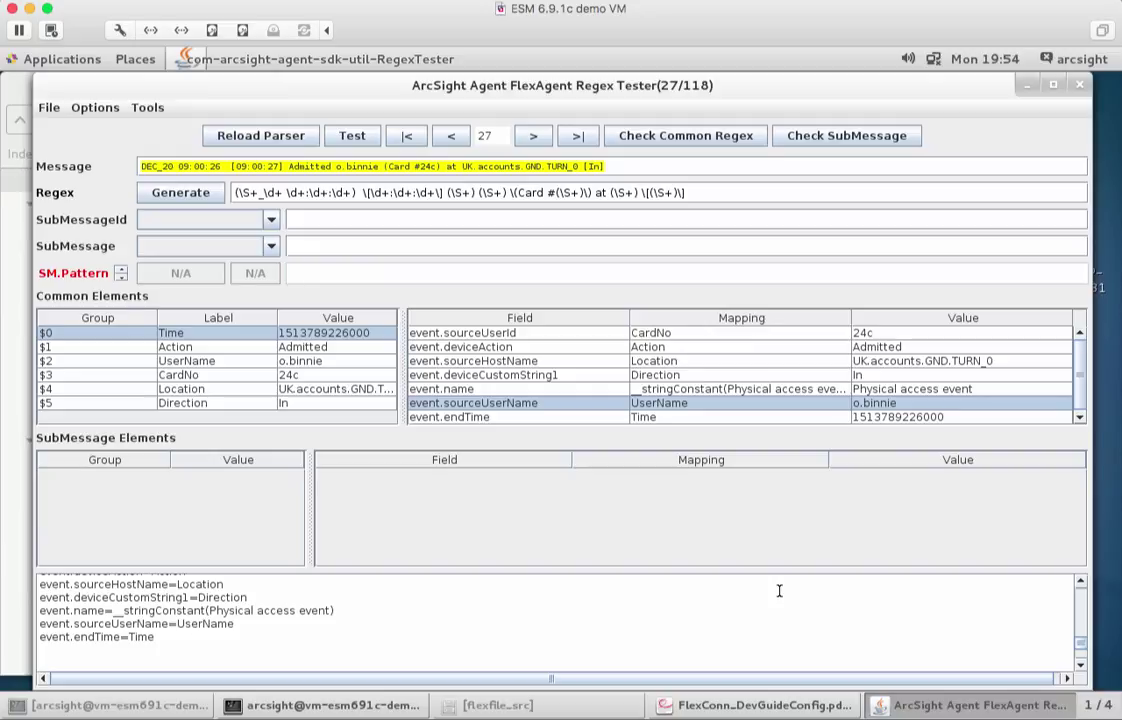
# Copy event.deviceVendor= from the guide's example and paste it on the empty mapping line
pyautogui.click(740, 706)
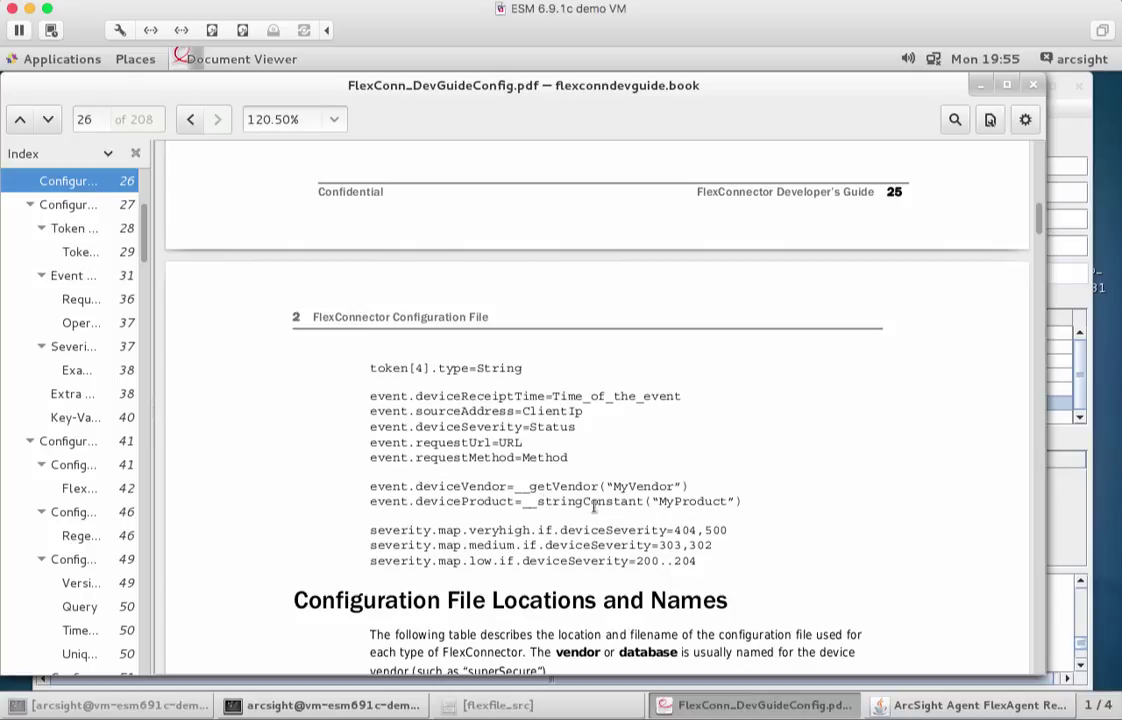
pyautogui.moveTo(521, 501); pyautogui.dragTo(745, 500)
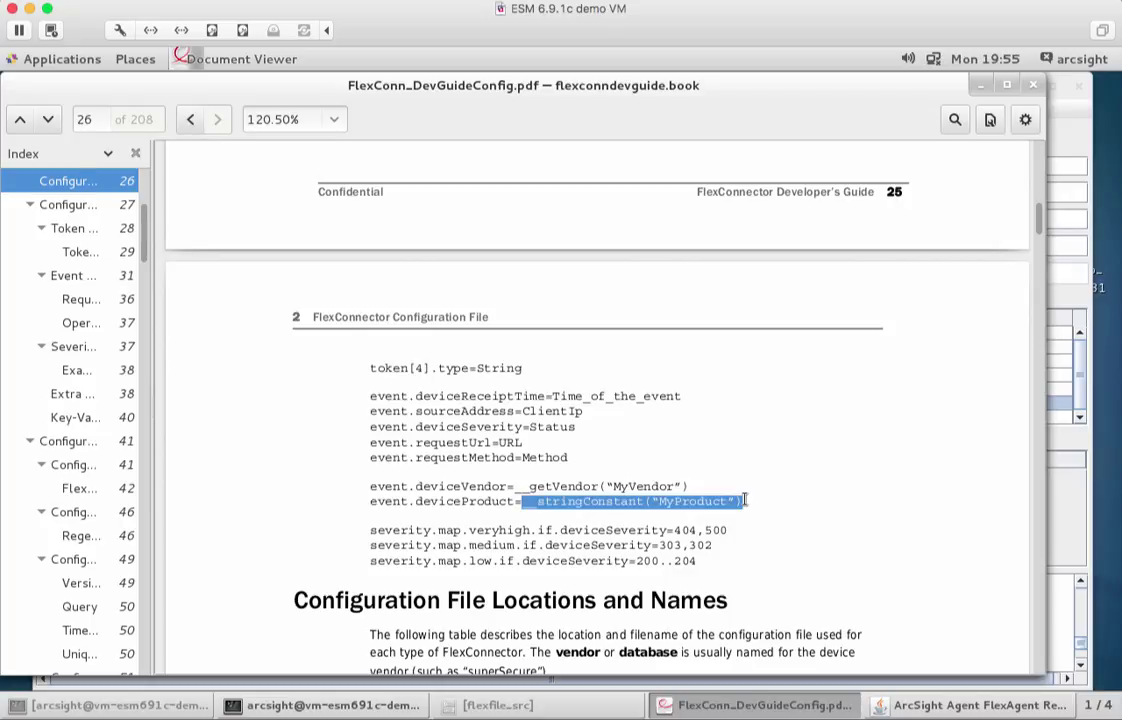
pyautogui.click(453, 501)
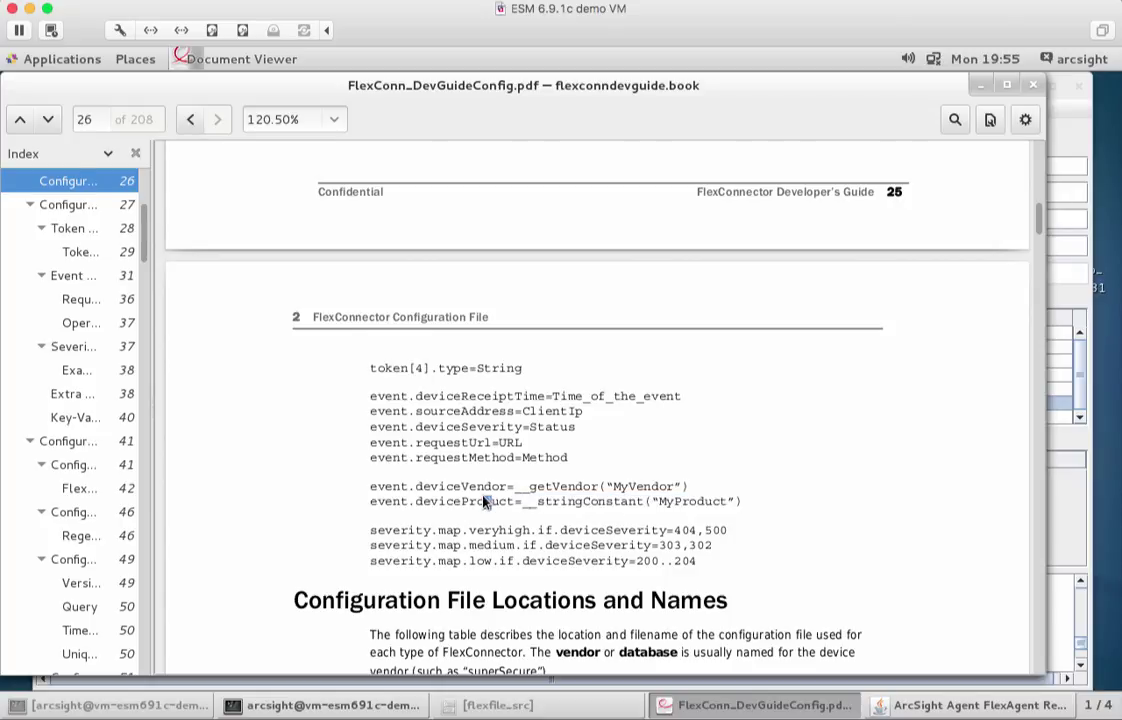
pyautogui.doubleClick(372, 487)
pyautogui.click(370, 488)
pyautogui.moveTo(370, 487); pyautogui.dragTo(512, 484)
pyautogui.hotkey('ctrl', 'c')
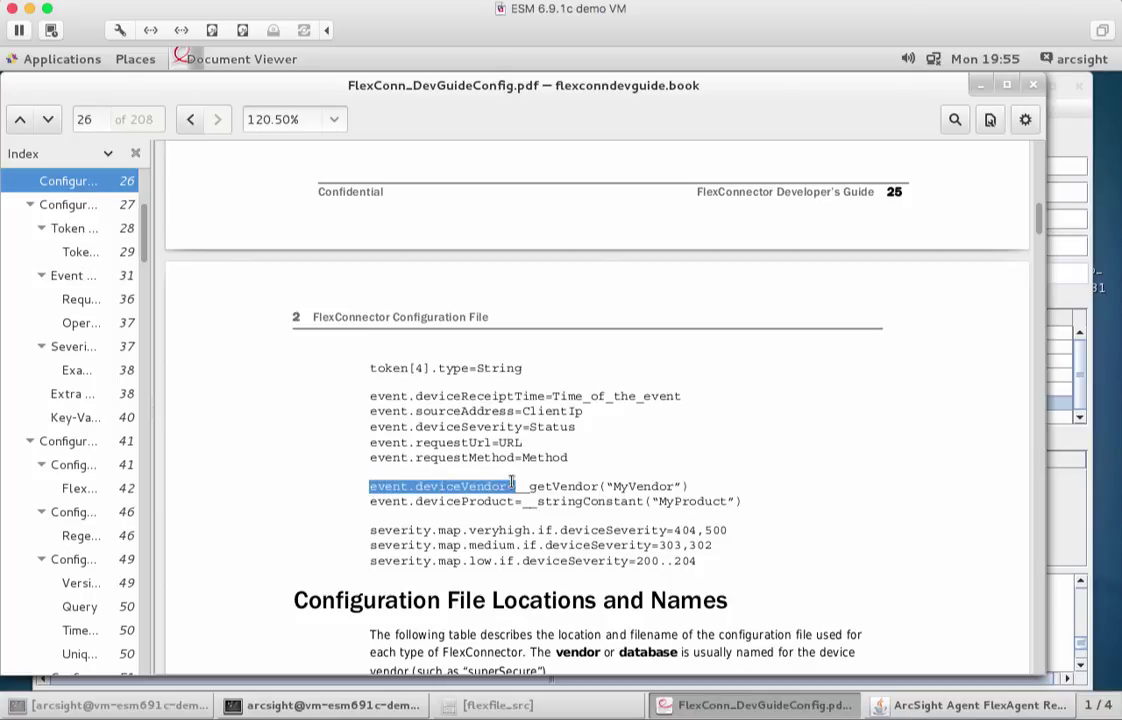
pyautogui.click(877, 704)
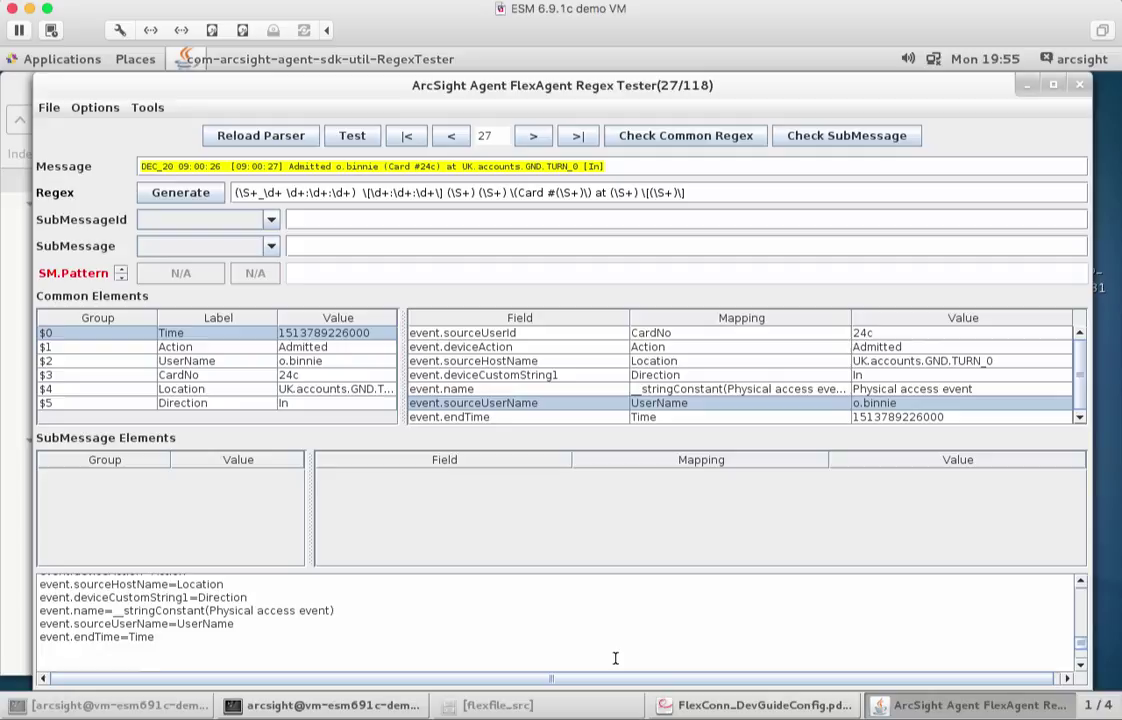
pyautogui.click(615, 658)
pyautogui.hotkey('ctrl', 'v')
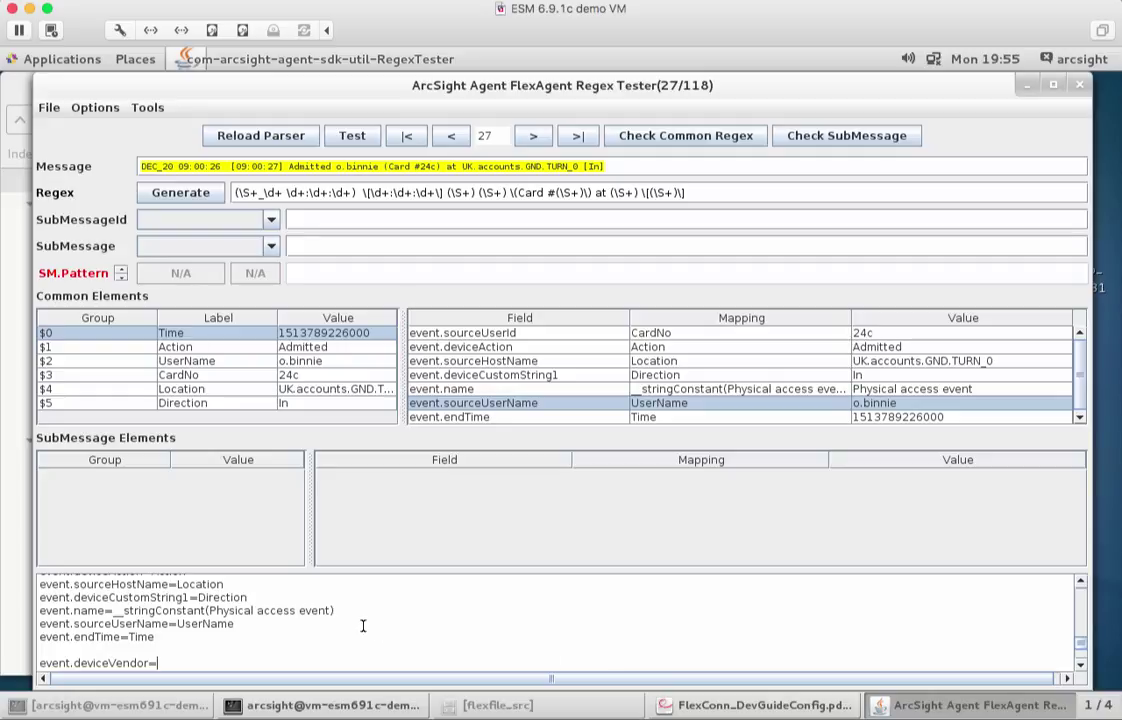
# Copy the event.deviceProduct= field name from the guide for the mappings
pyautogui.click(714, 709)
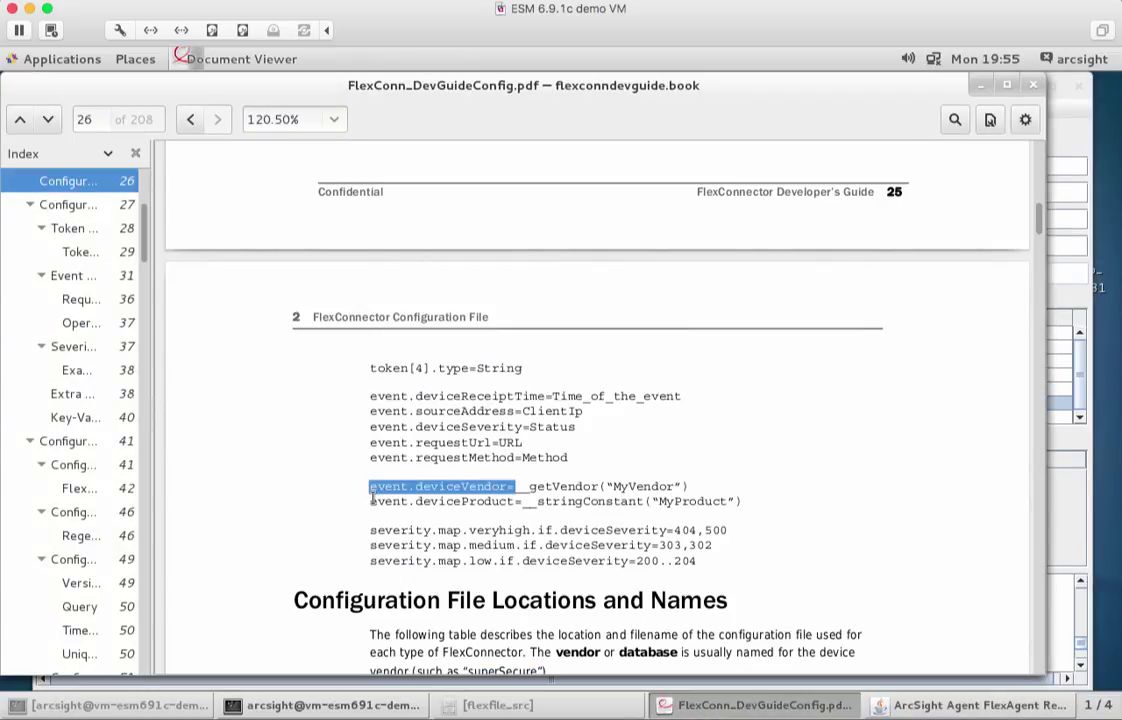
pyautogui.moveTo(372, 500); pyautogui.dragTo(522, 503)
pyautogui.hotkey('ctrl', 'c')
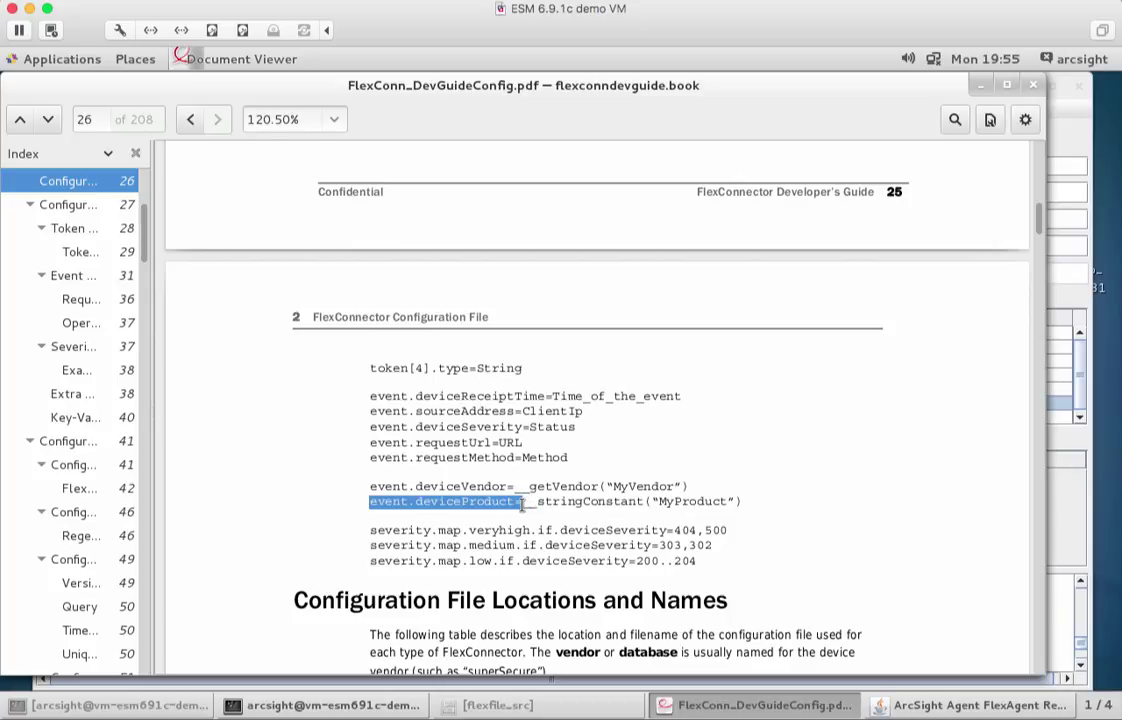
pyautogui.click(893, 706)
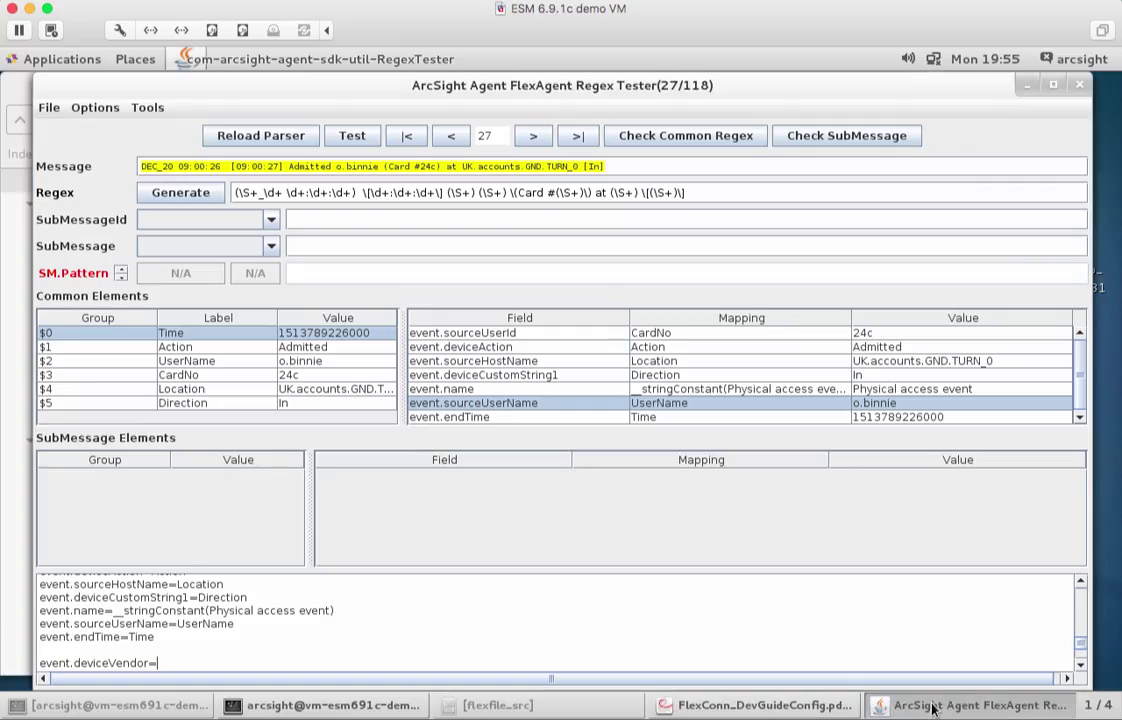
pyautogui.press('super')
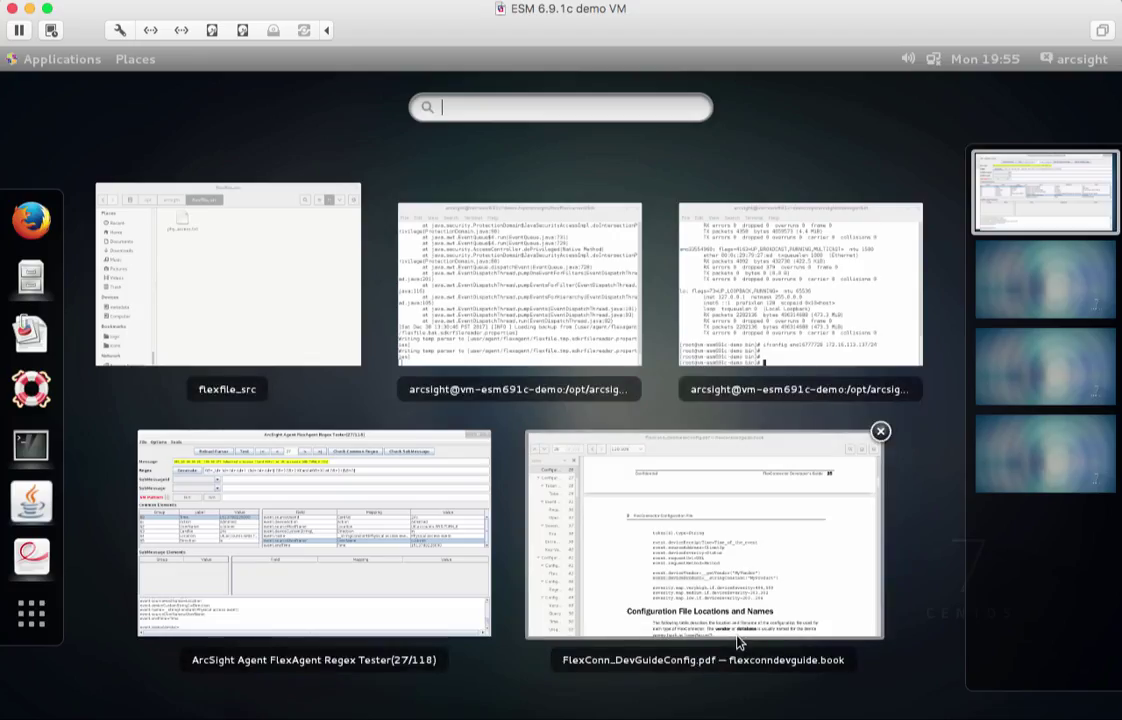
# Add event.deviceProduct=__stringConstant(Door Access System) on a new line below the vendor line
pyautogui.click(310, 502)
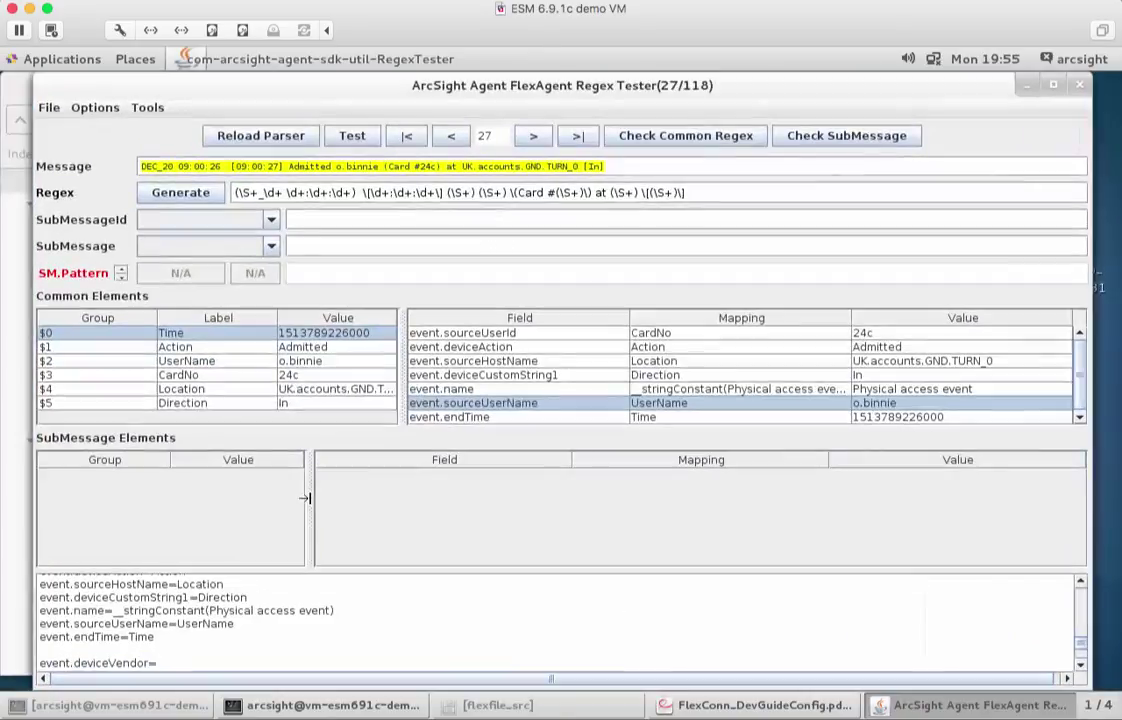
pyautogui.write('event.deviceVendor=')
pyautogui.press('Return')
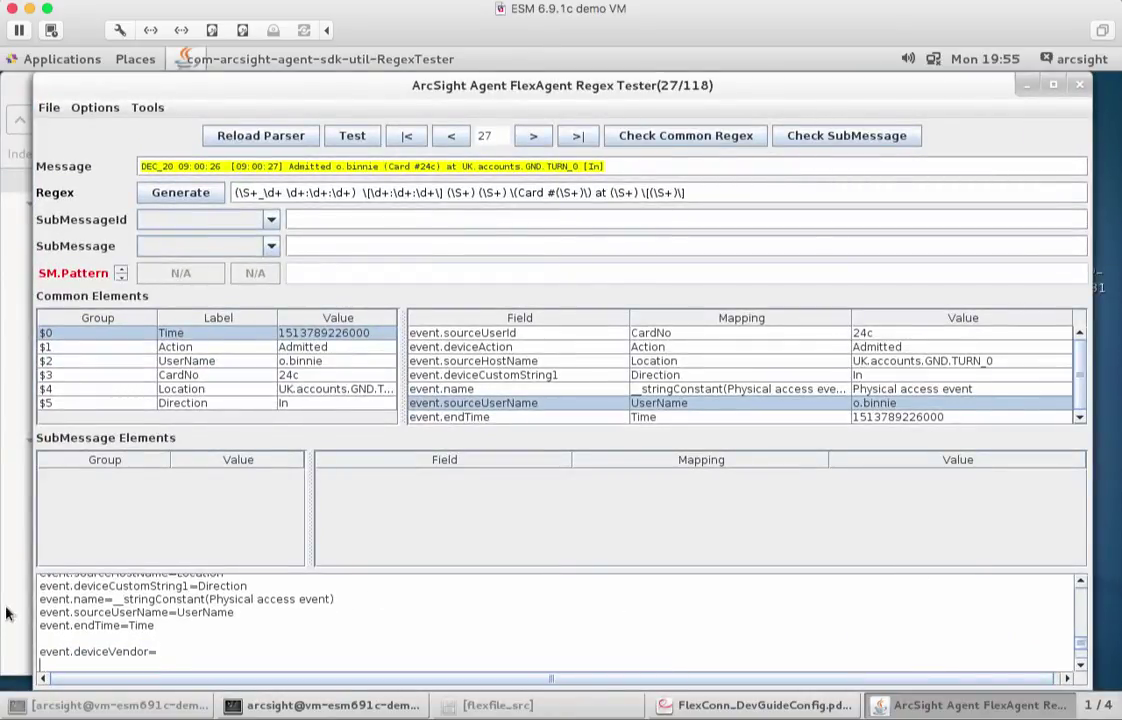
pyautogui.hotkey('ctrl', 'v')
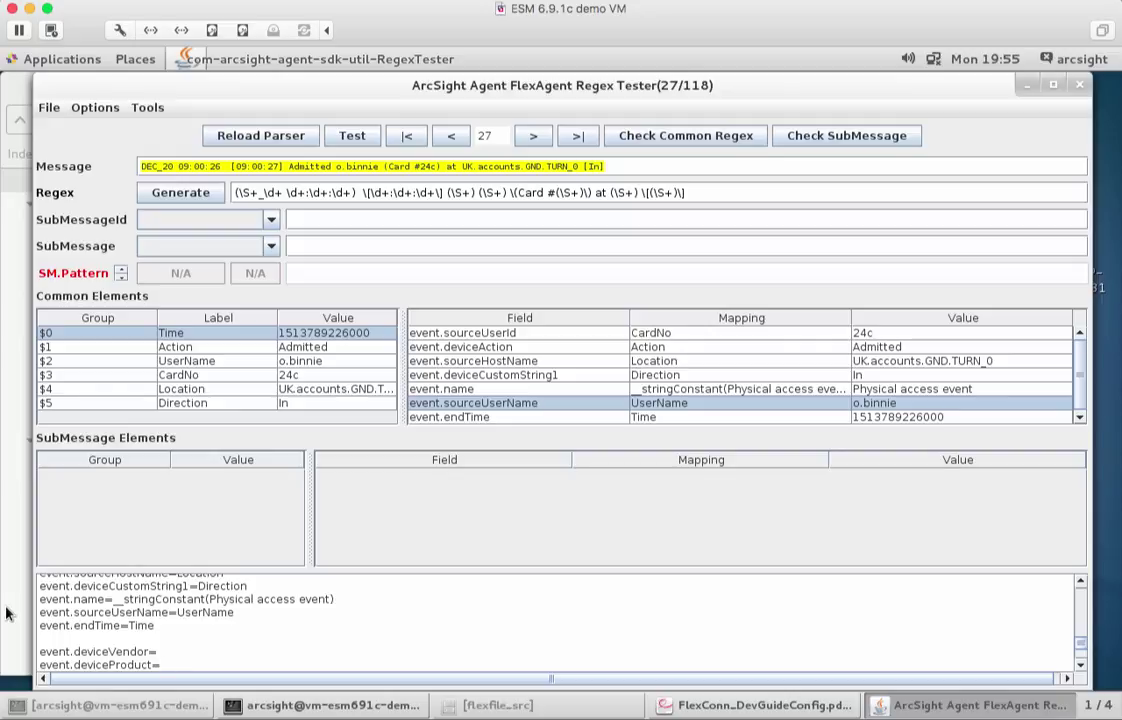
pyautogui.write('__stringConstant(Door Access')
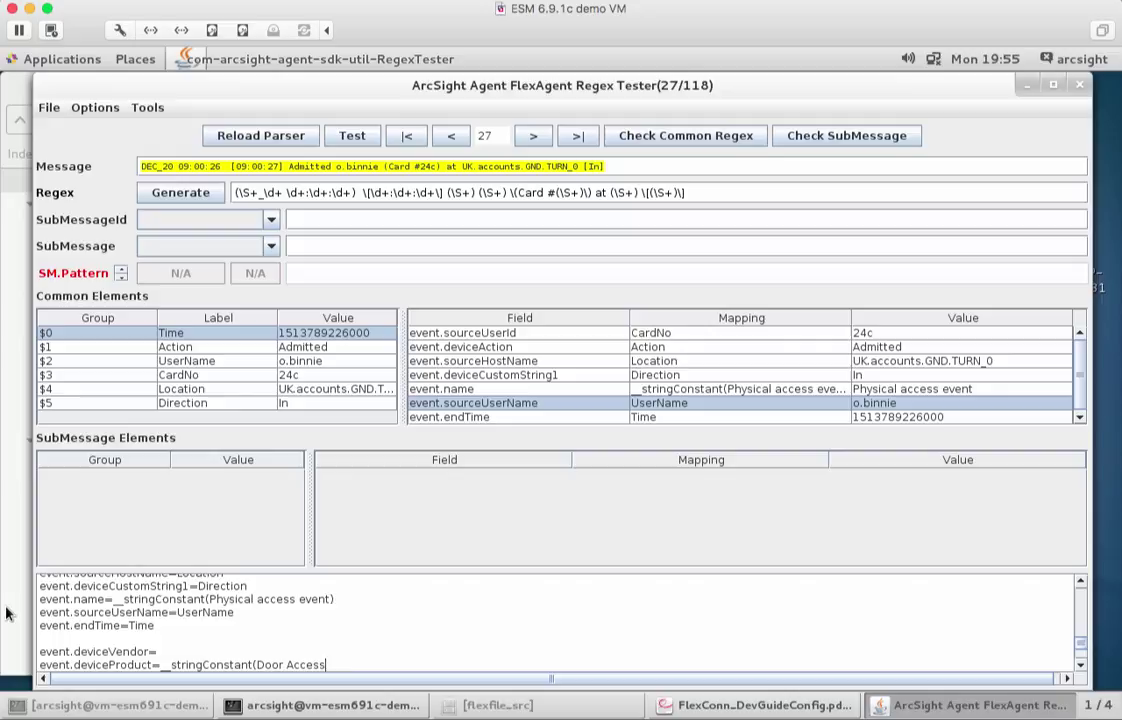
pyautogui.write(' System)')
# Complete the vendor line as event.deviceVendor=__stringConstant(Accexx)
pyautogui.press('Up')
pyautogui.write('__string')
pyautogui.press('BackSpace')
pyautogui.press('BackSpace')
pyautogui.press('BackSpace')
pyautogui.write('ingConstant(')
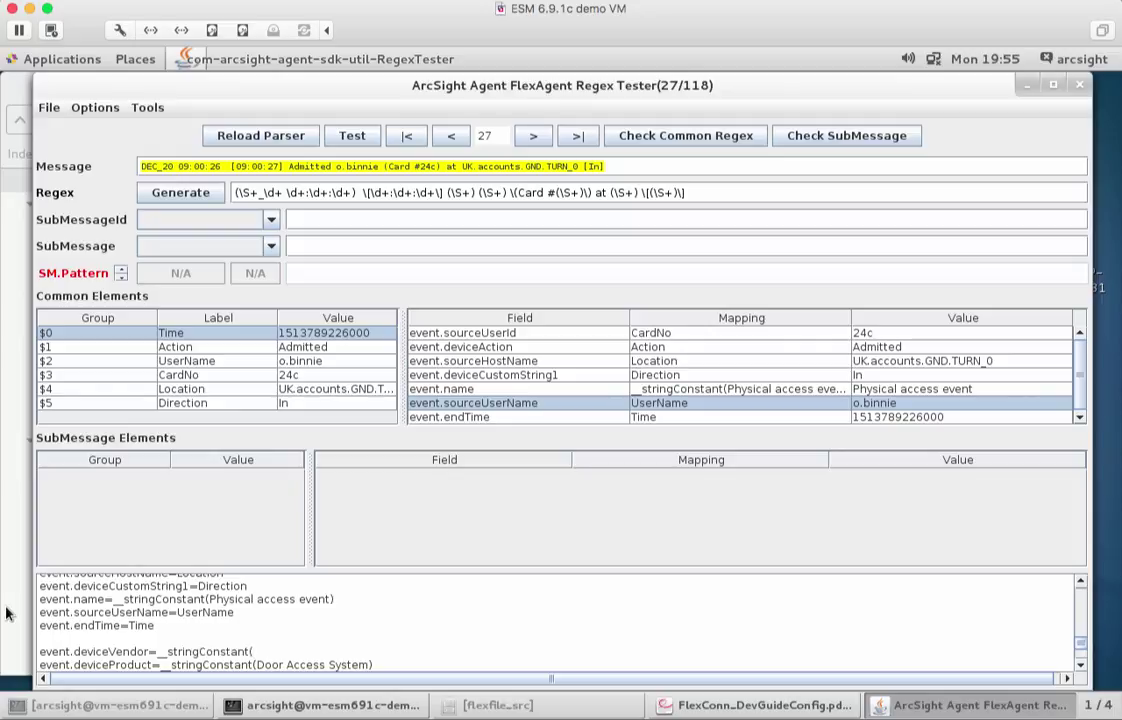
pyautogui.write('Accexx)')
# Paste the deviceAction severity map lines after the product line and insert two blank lines above the vendor line
pyautogui.click(379, 660)
pyautogui.write('severity.map.veryhigh.if.deviceAction=Out severity.map.medium.if.deviceAction=In')
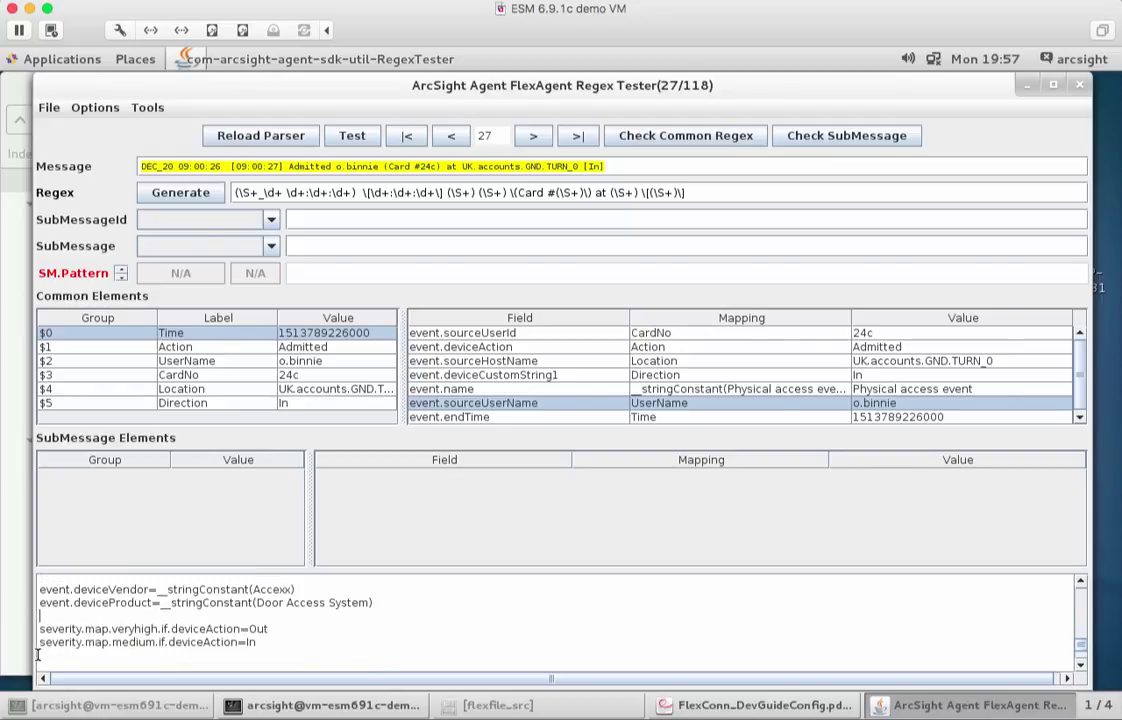
pyautogui.press('Up')
pyautogui.press('Up')
pyautogui.press('Up')
pyautogui.press('Return')
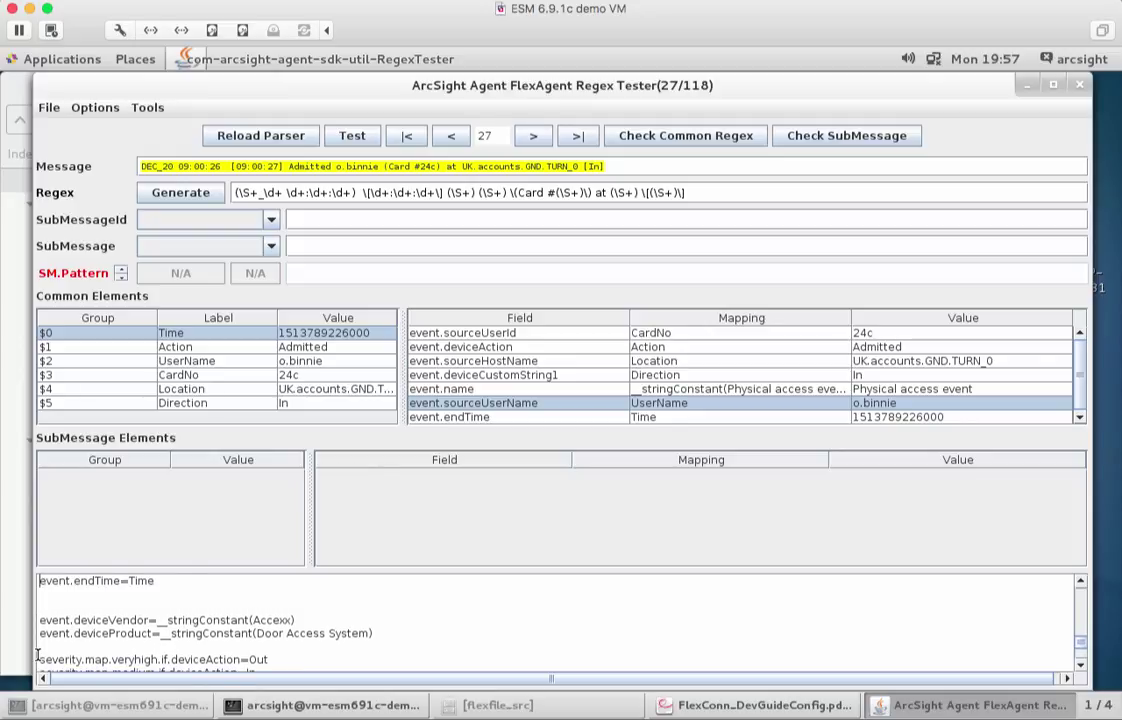
pyautogui.press('Return')
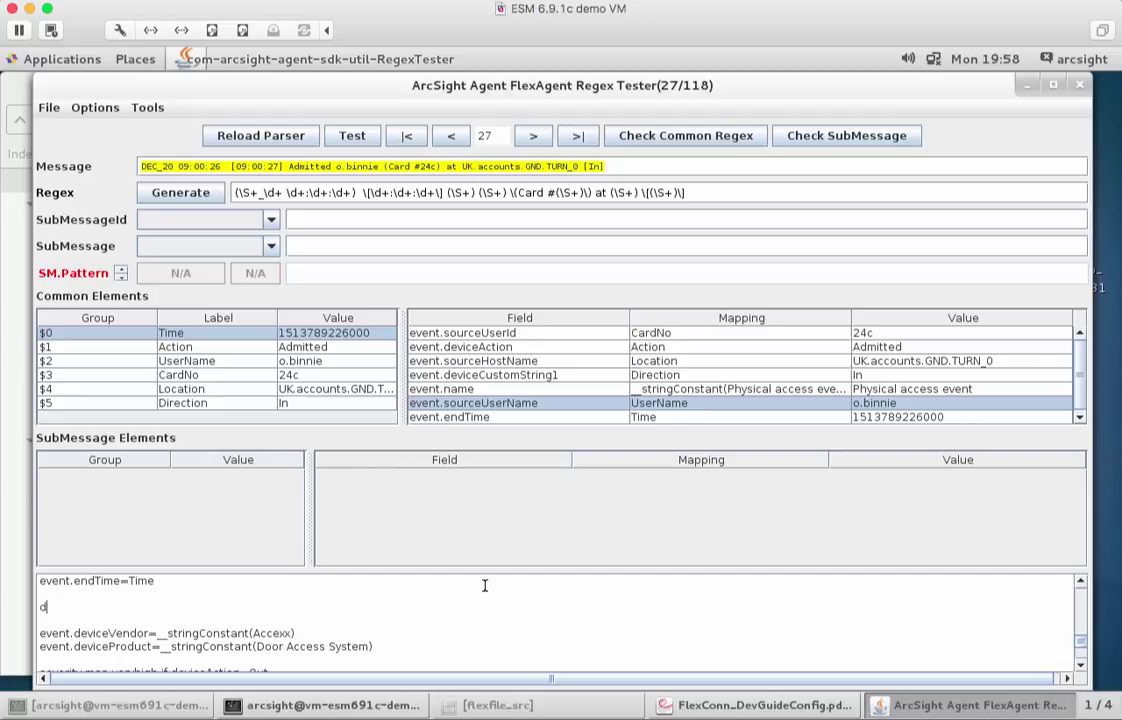
# Type the event.deviceEventClassId= field name on the new line, correcting typos
pyautogui.write('devi')
pyautogui.press('BackSpace')
pyautogui.press('BackSpace')
pyautogui.press('BackSpace')
pyautogui.press('BackSpace')
pyautogui.write('event.deviceClassEv')
pyautogui.press('BackSpace')
pyautogui.press('BackSpace')
pyautogui.press('BackSpace')
pyautogui.press('BackSpace')
pyautogui.press('BackSpace')
pyautogui.press('BackSpace')
pyautogui.press('BackSpace')
pyautogui.write('Event')
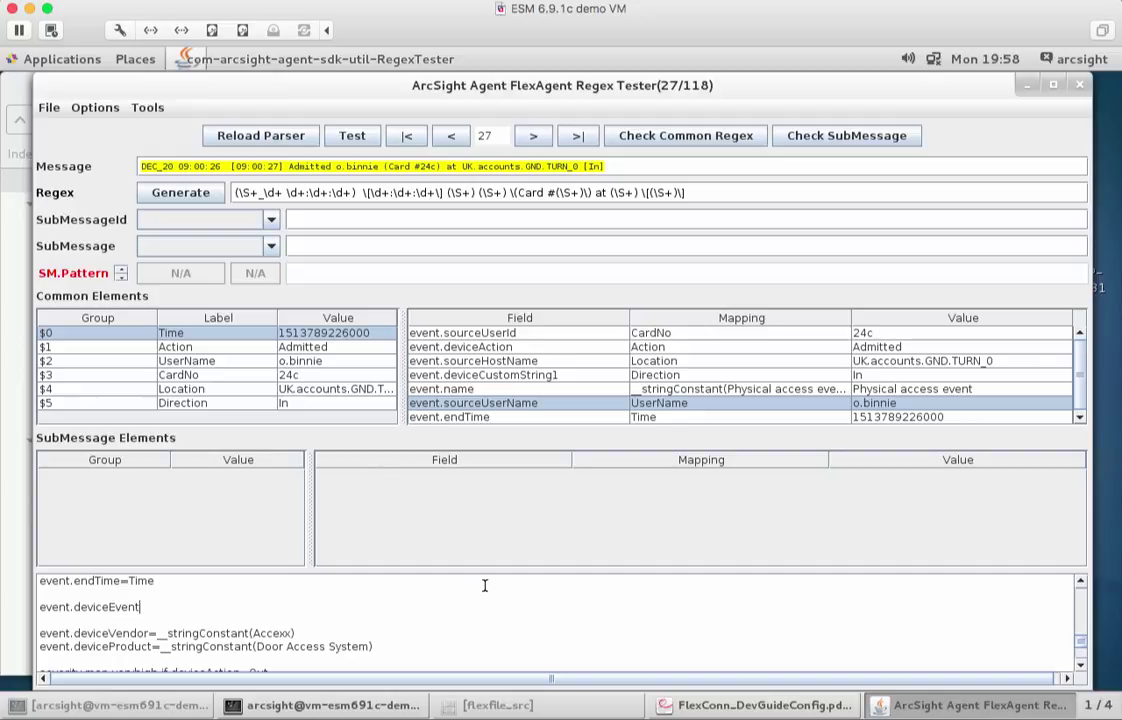
pyautogui.write('ClassId=Direction')
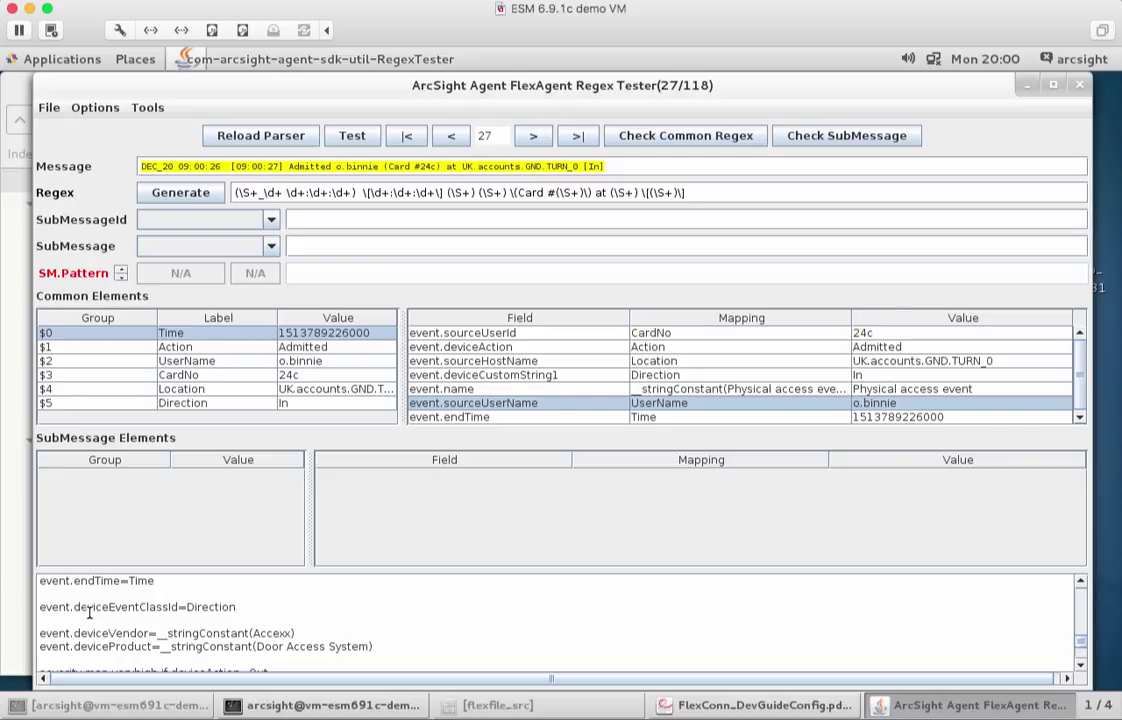
# Finish the line as event.deviceEventClassId=Direction
pyautogui.scroll(-3, 458, 657)
# Copy the guide's three severity.map example lines into the mappings below the product line
pyautogui.click(697, 708)
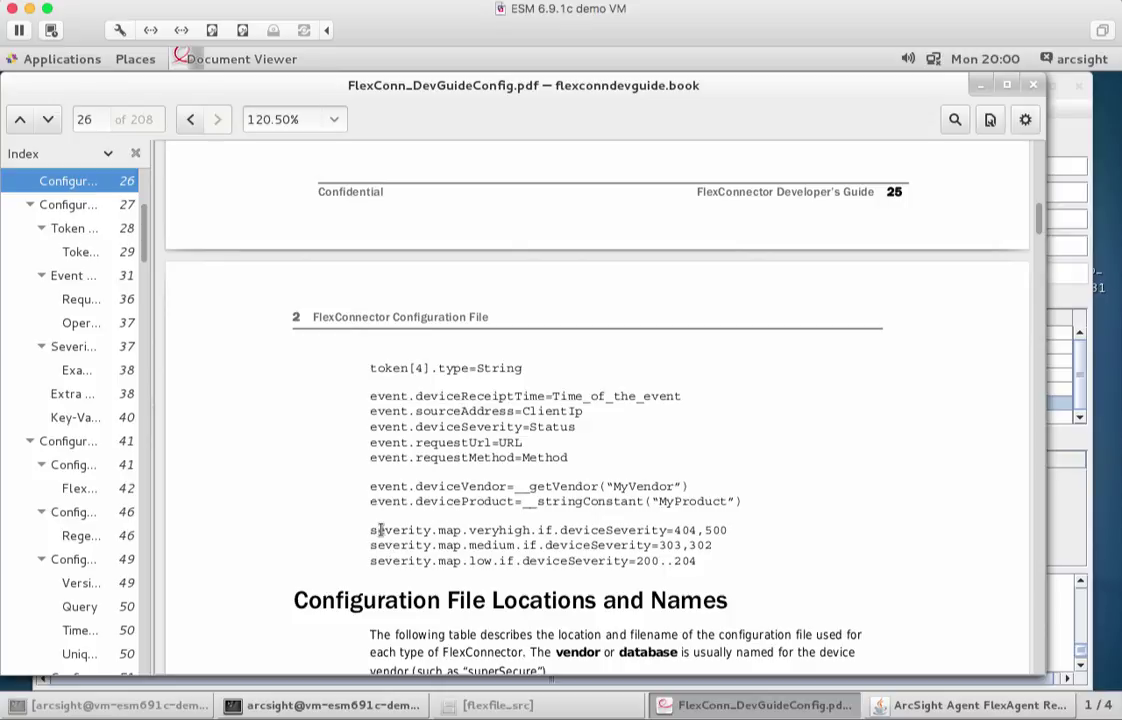
pyautogui.moveTo(375, 530); pyautogui.dragTo(438, 531)
pyautogui.moveTo(512, 541); pyautogui.dragTo(697, 563)
pyautogui.hotkey('ctrl', 'c')
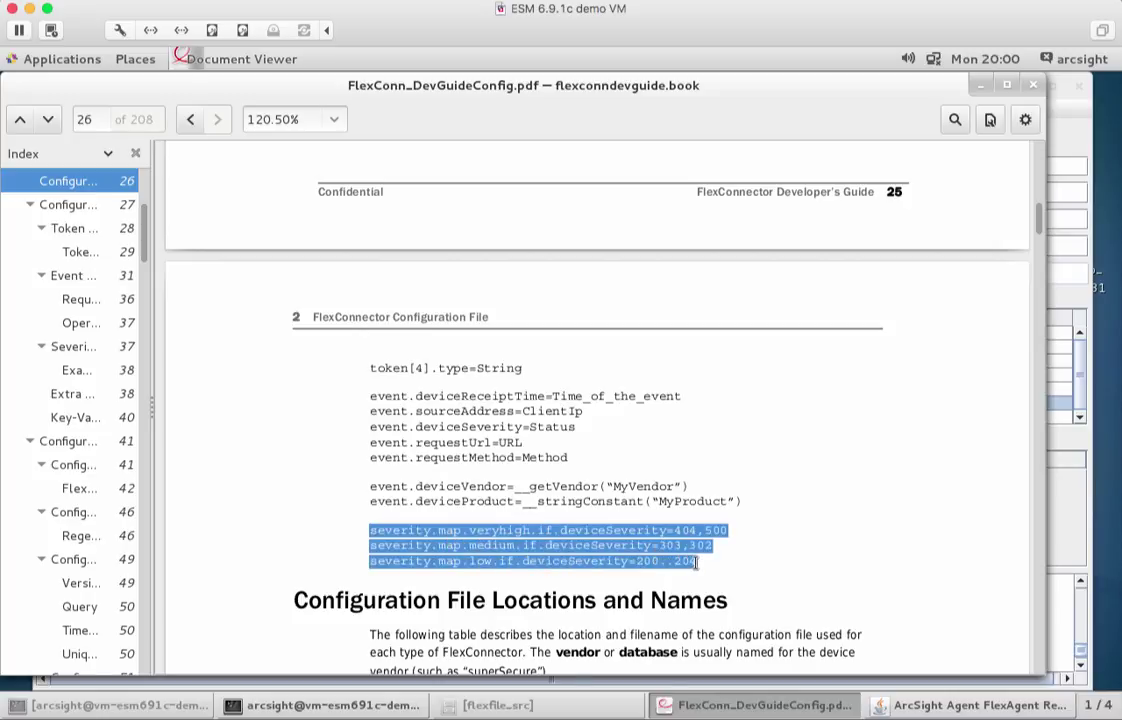
pyautogui.click(929, 705)
pyautogui.hotkey('ctrl', 'v')
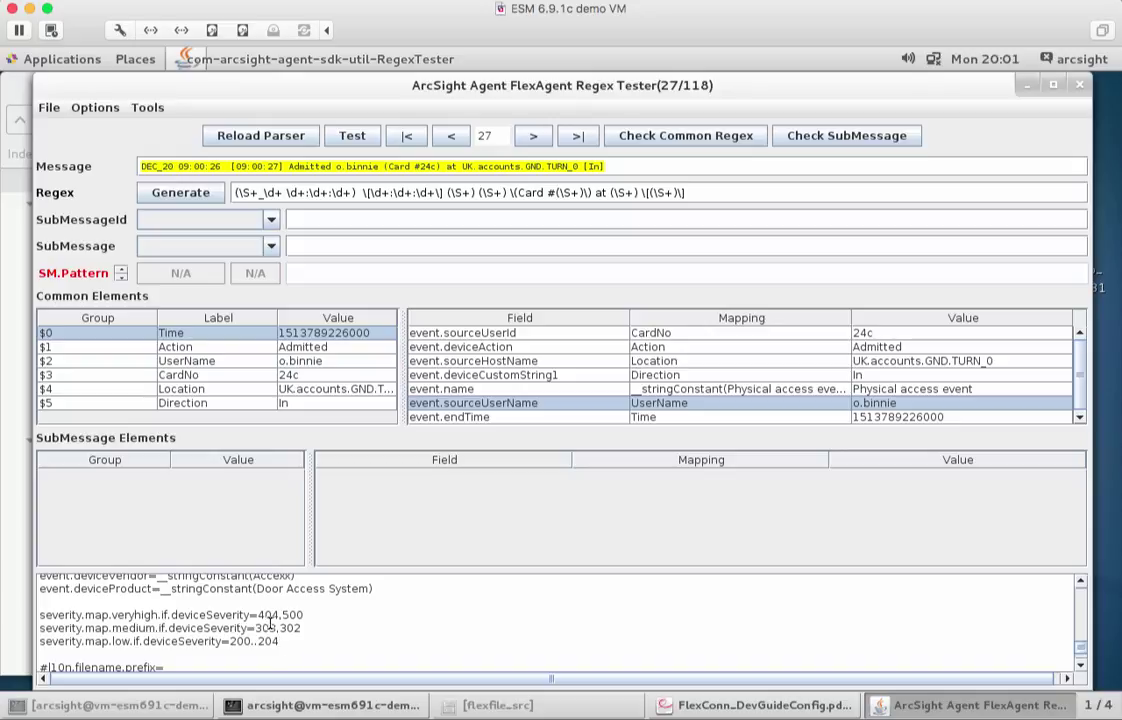
# Delete the severity.map.low line and its leftover empty line
pyautogui.moveTo(286, 643); pyautogui.dragTo(40, 641)
pyautogui.press('BackSpace')
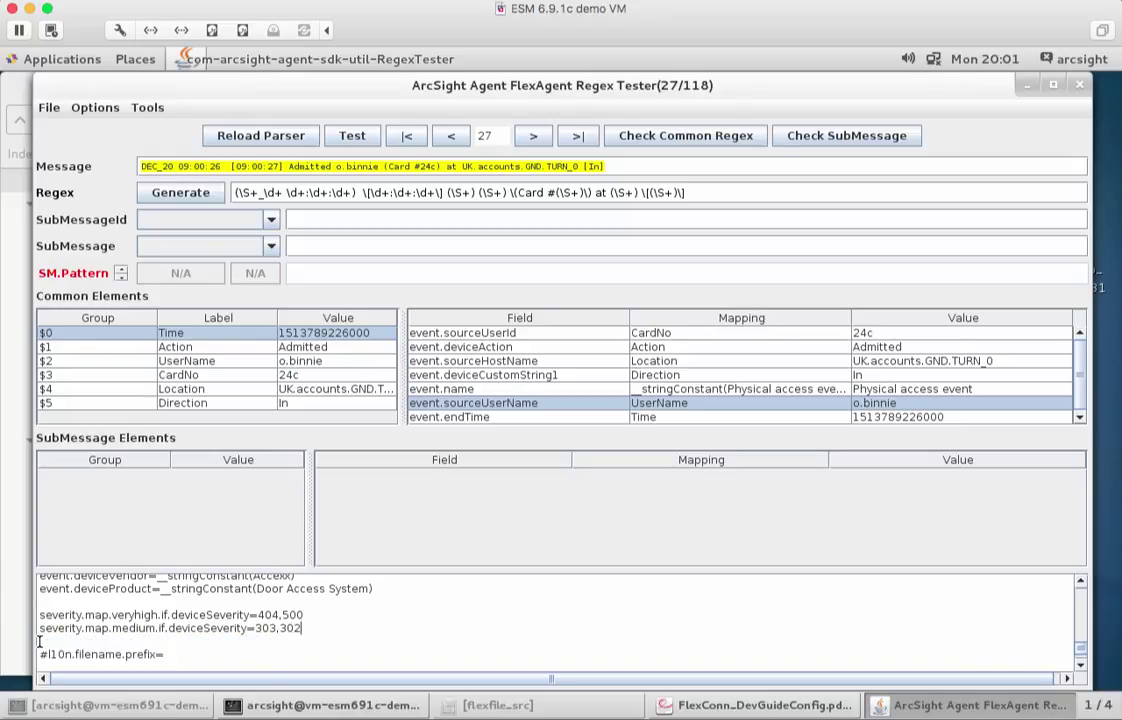
pyautogui.press('BackSpace')
# Key both severity rules on deviceCustomString1, with Out for veryhigh and In for medium
pyautogui.click(250, 614)
pyautogui.moveTo(236, 614); pyautogui.dragTo(209, 614)
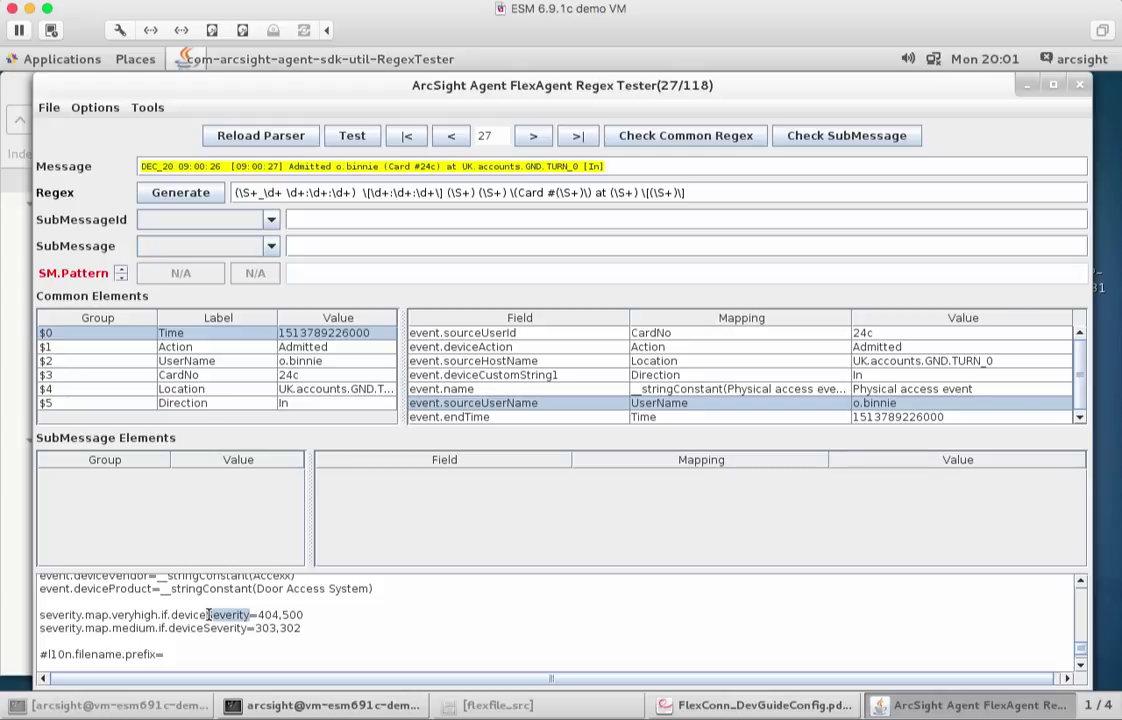
pyautogui.write('CustomString')
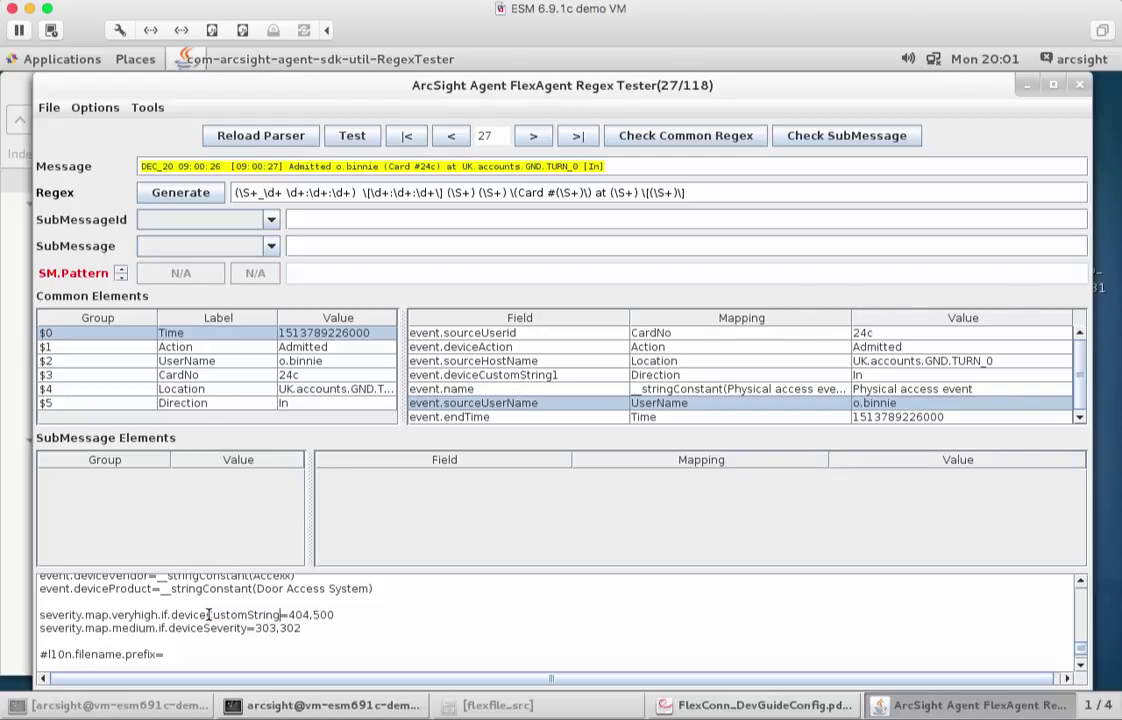
pyautogui.write('1')
pyautogui.moveTo(287, 614); pyautogui.dragTo(211, 614)
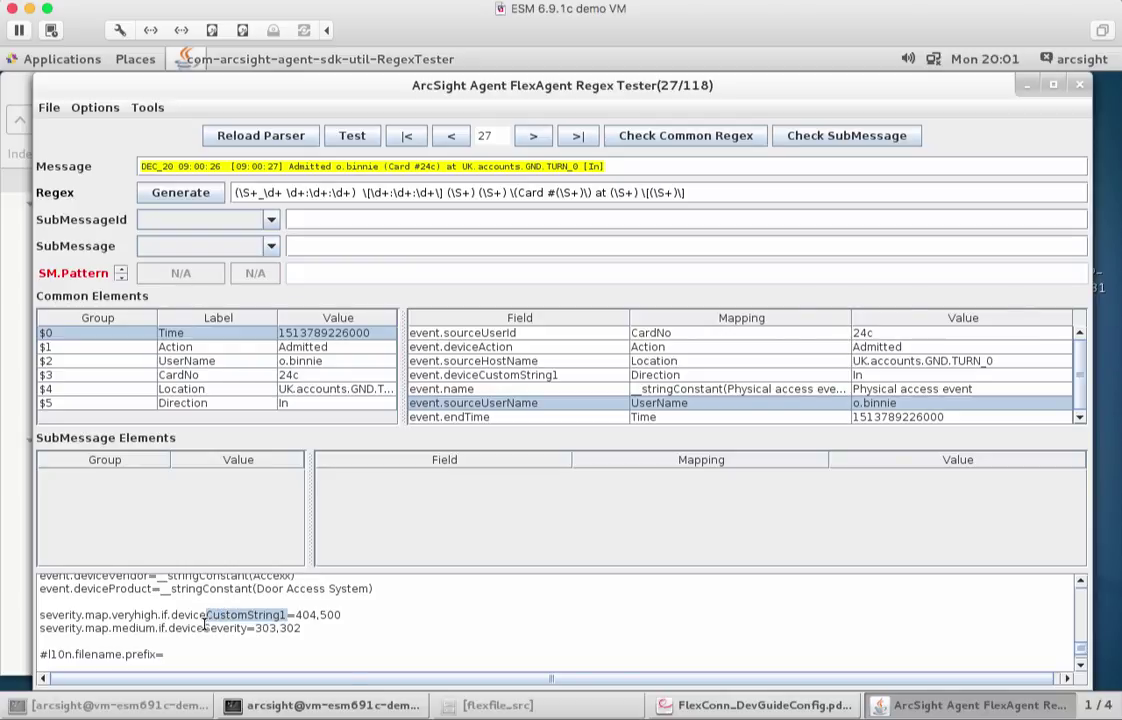
pyautogui.moveTo(204, 628); pyautogui.dragTo(244, 628)
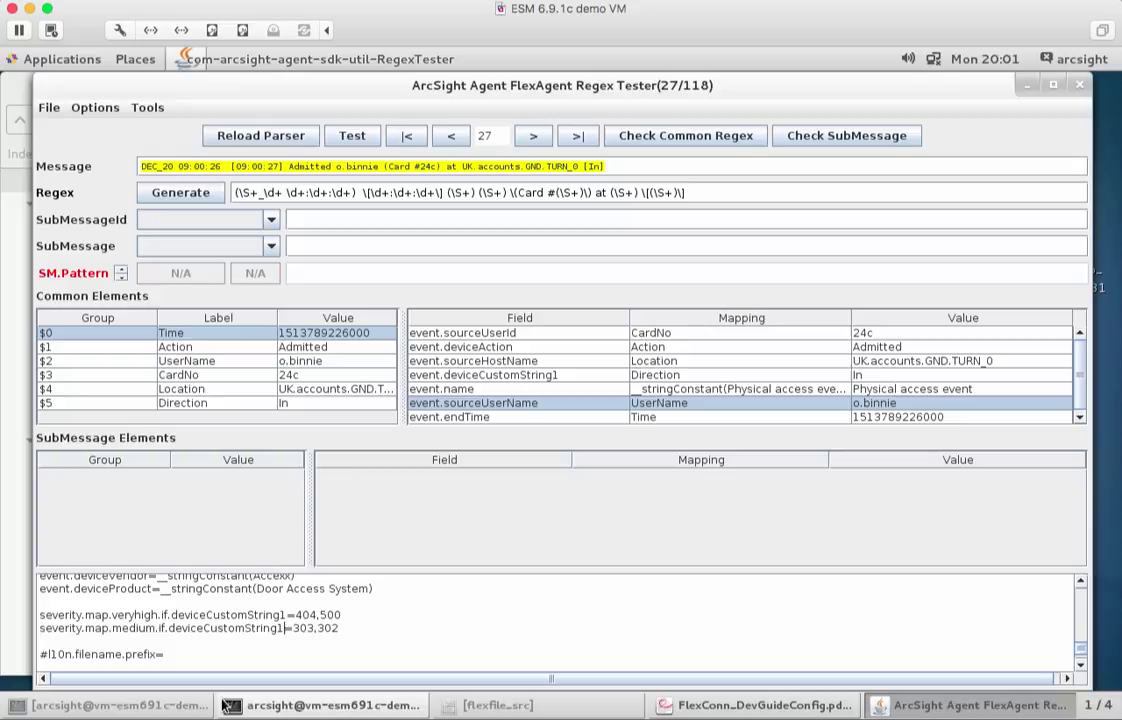
pyautogui.write('CustomString1')
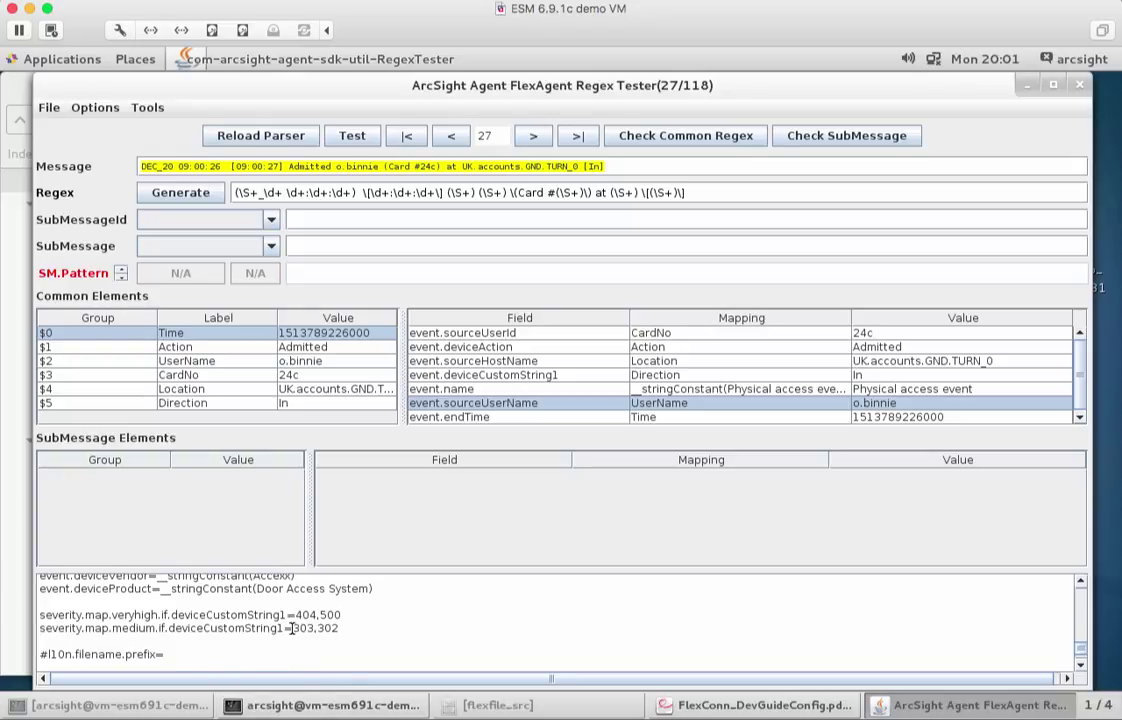
pyautogui.moveTo(292, 628); pyautogui.dragTo(341, 627)
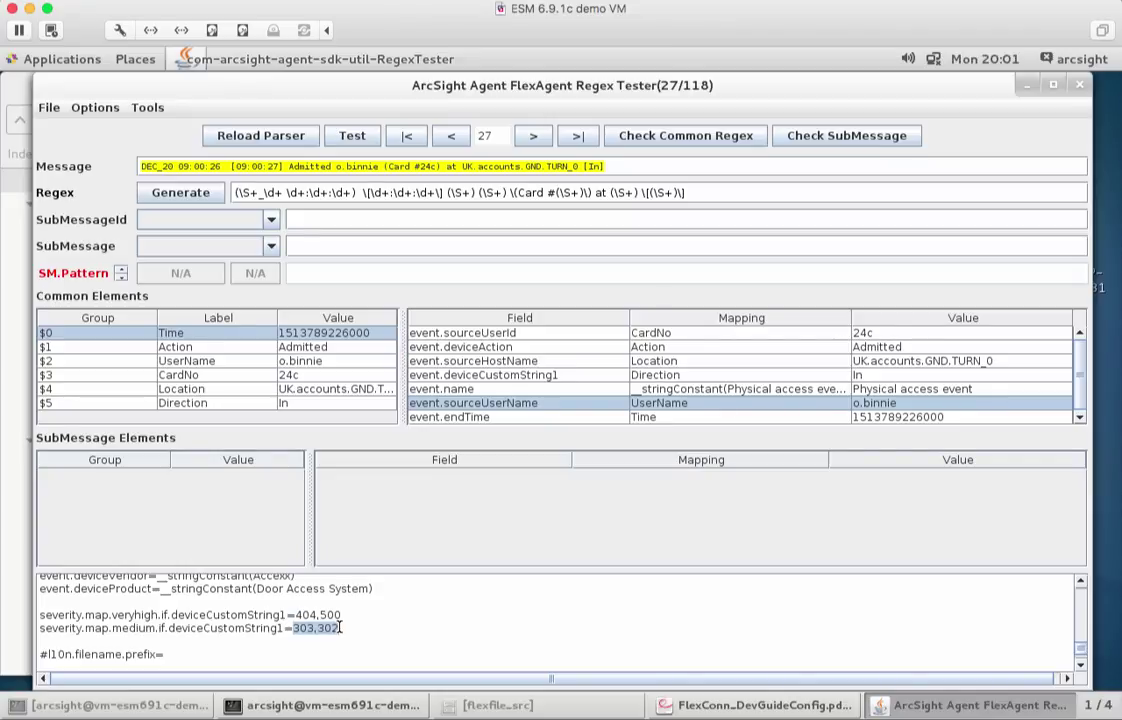
pyautogui.write('In')
pyautogui.moveTo(342, 615); pyautogui.dragTo(297, 617)
pyautogui.write('Out')
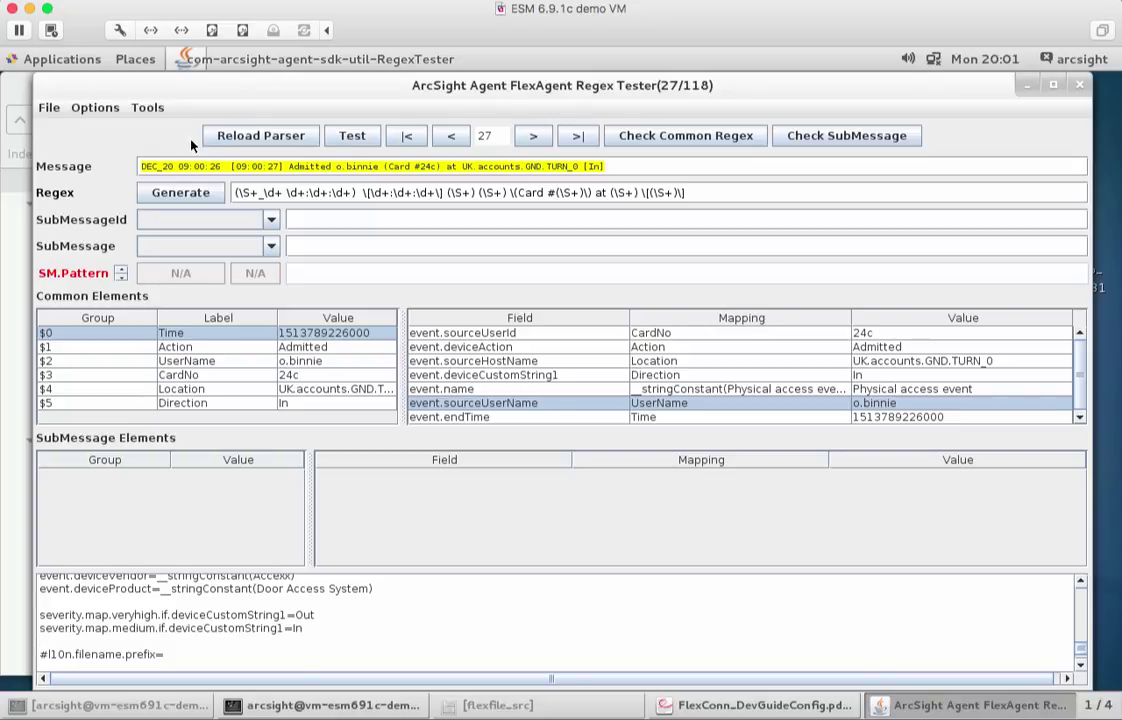
# Save the FlexAgent Regex file and scroll the Field/Mapping table to check the mappings
pyautogui.click(48, 107)
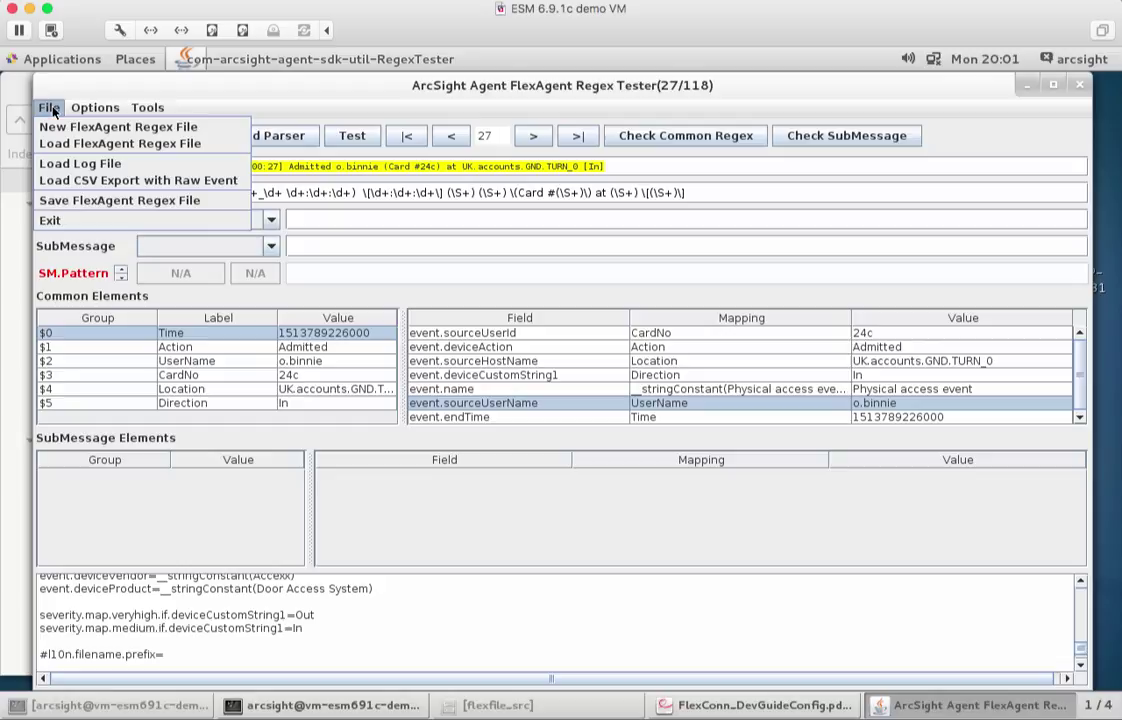
pyautogui.click(63, 201)
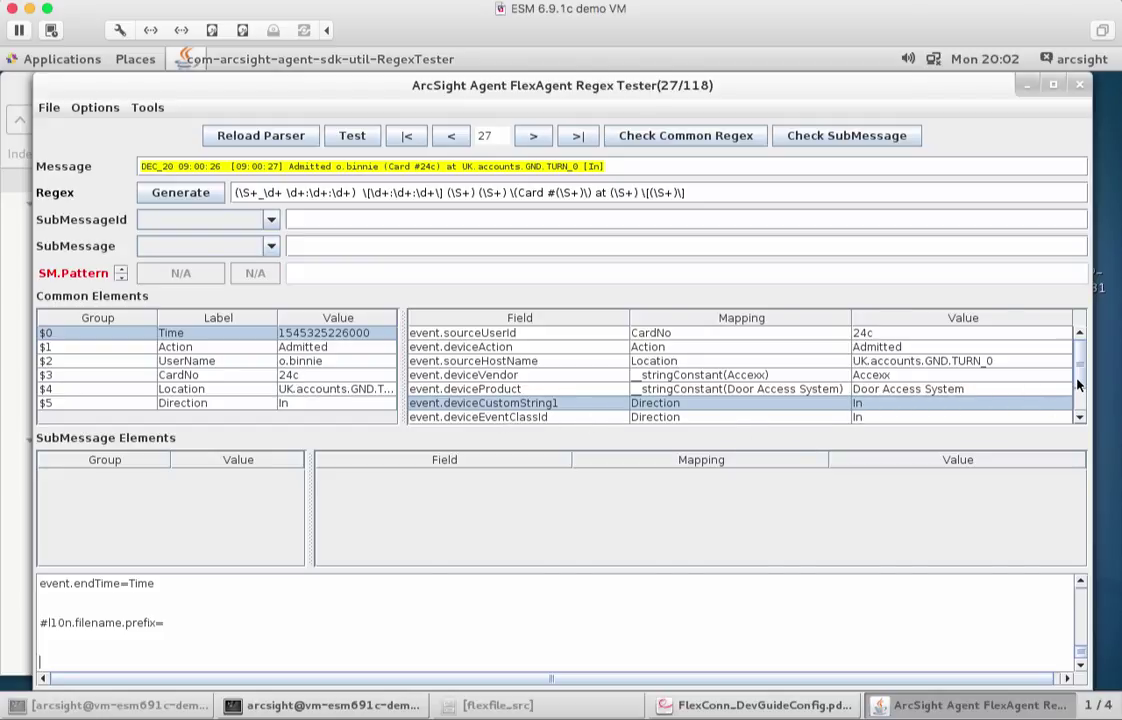
pyautogui.moveTo(1078, 385); pyautogui.dragTo(1073, 405)
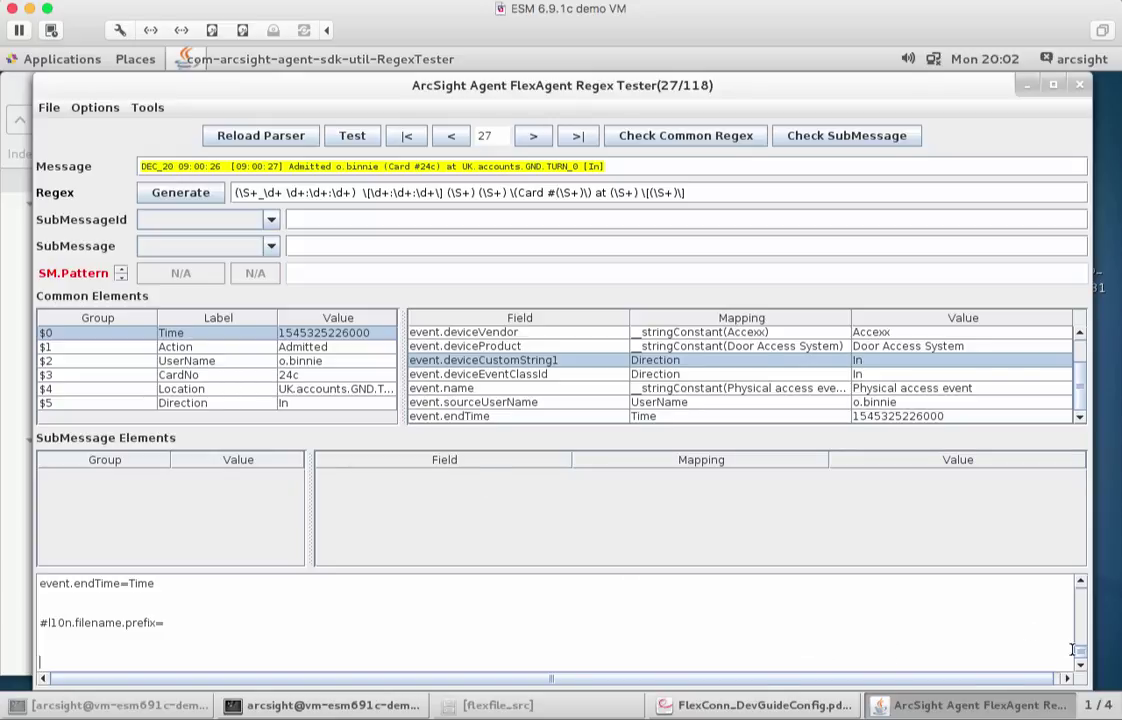
pyautogui.moveTo(1079, 657); pyautogui.dragTo(1080, 601)
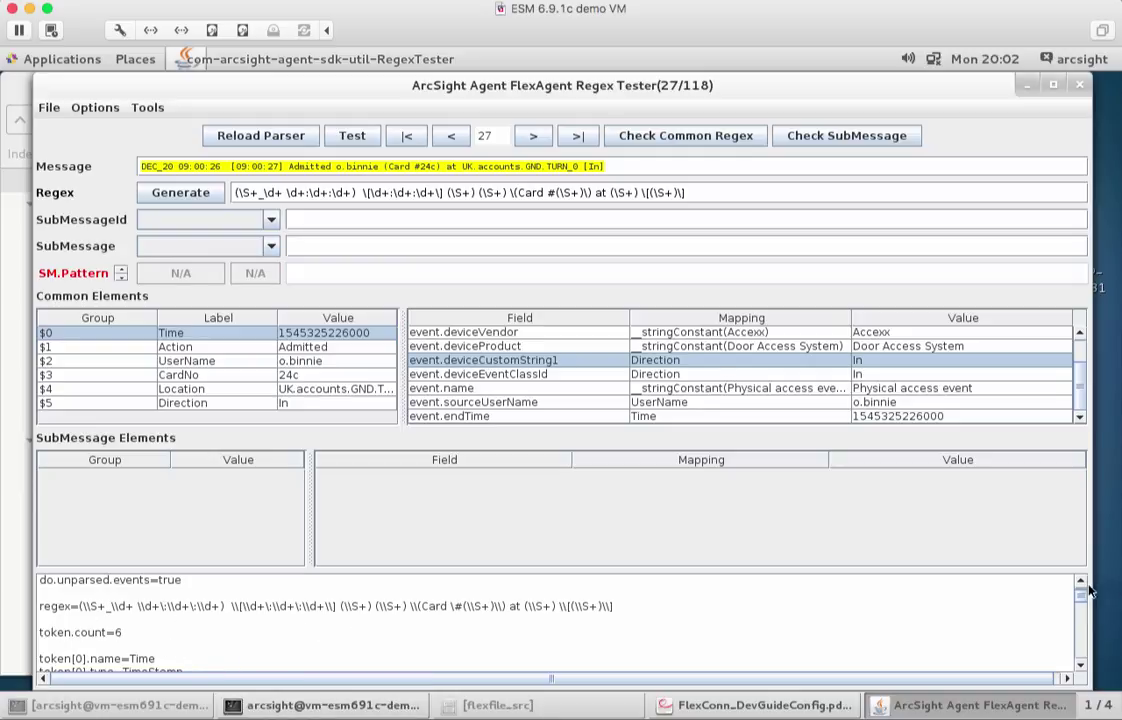
pyautogui.moveTo(1080, 597); pyautogui.dragTo(1080, 606)
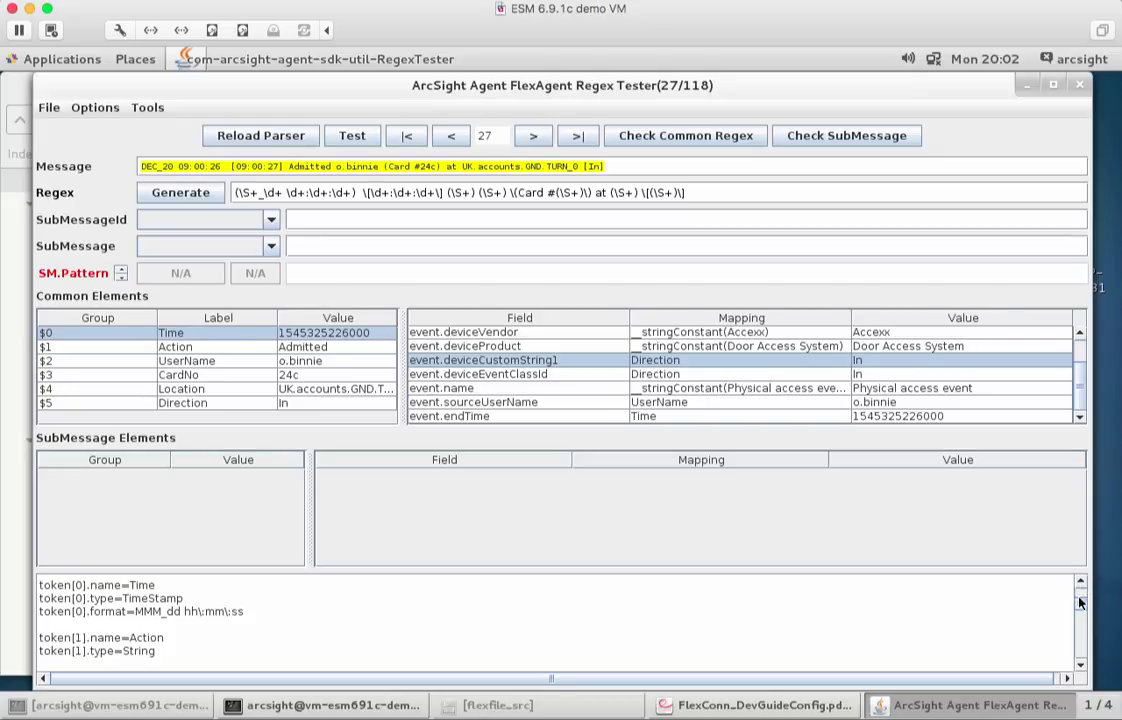
pyautogui.moveTo(1080, 603); pyautogui.dragTo(1078, 621)
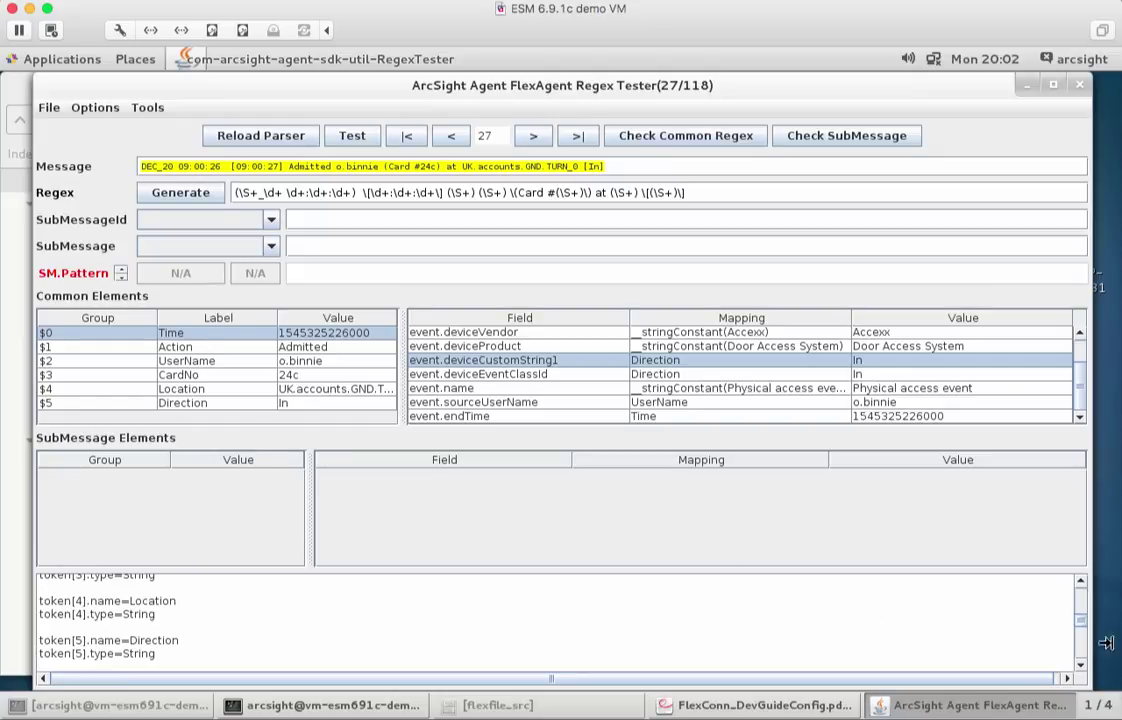
pyautogui.moveTo(1079, 622); pyautogui.dragTo(1079, 638)
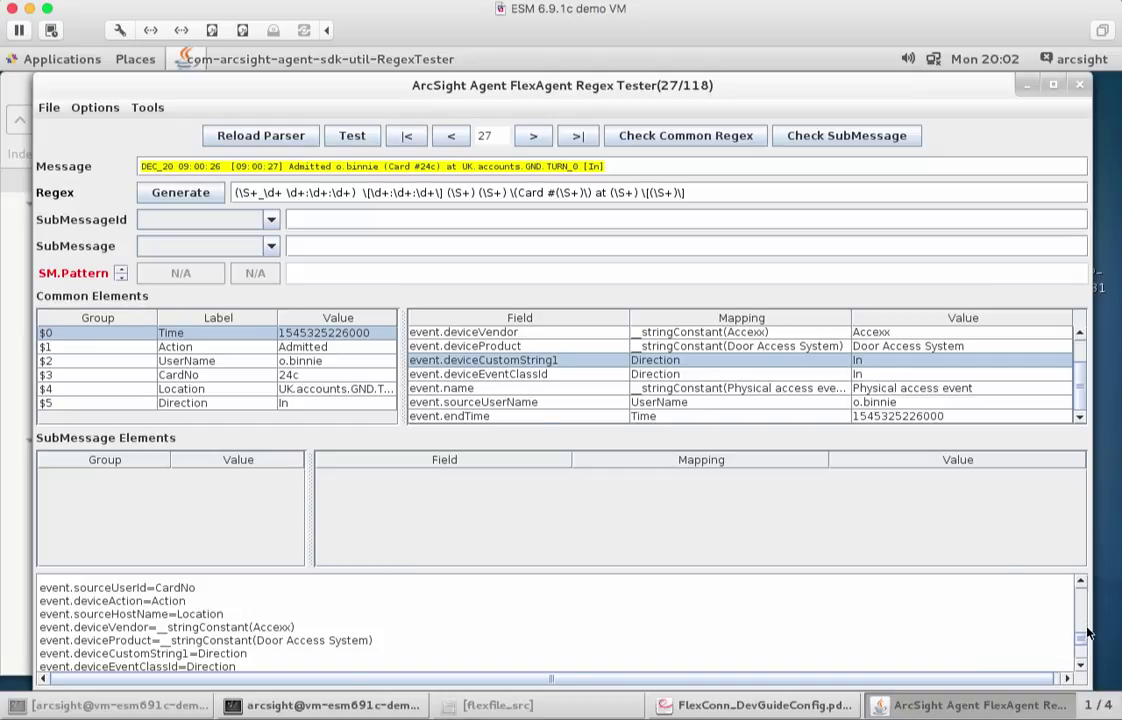
pyautogui.scroll(-1, 1079, 649)
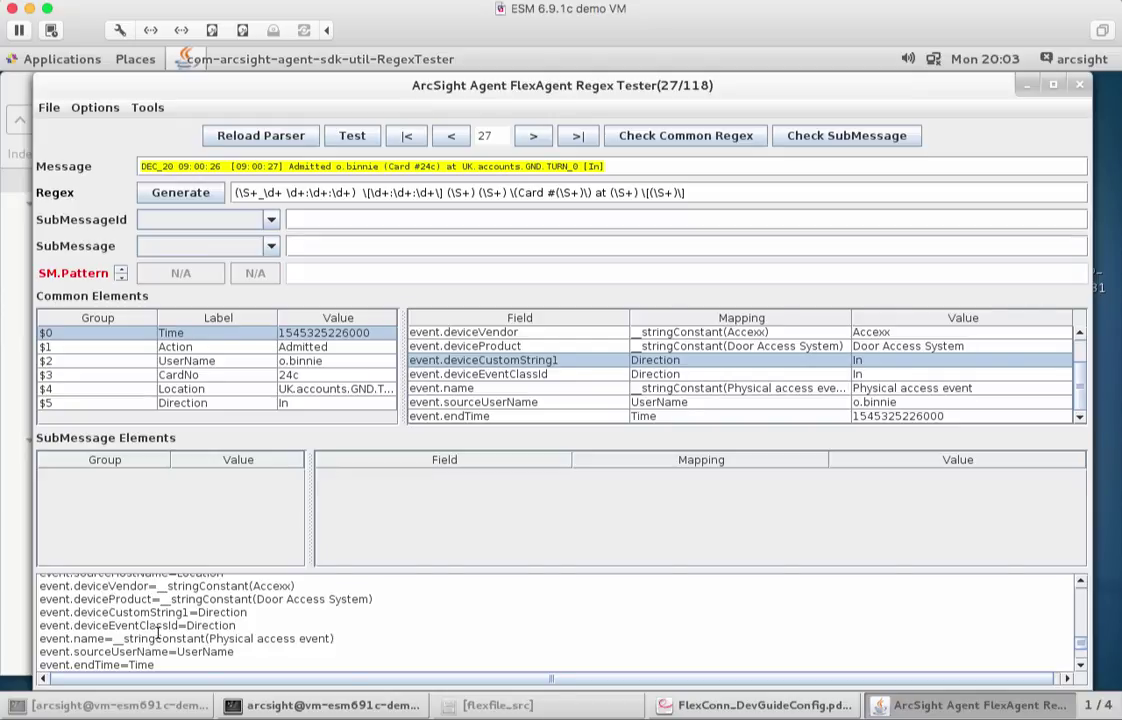
pyautogui.moveTo(1084, 651); pyautogui.dragTo(1082, 662)
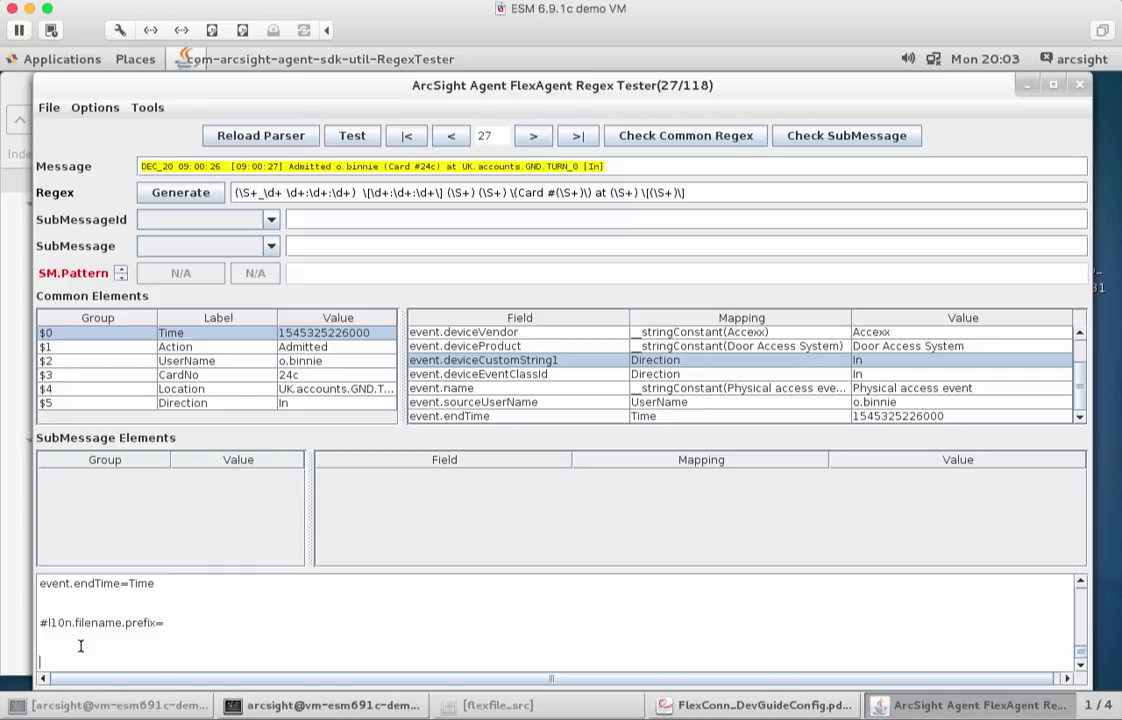
# Save the parser file again and step through the sample events up to message 46
pyautogui.click(47, 107)
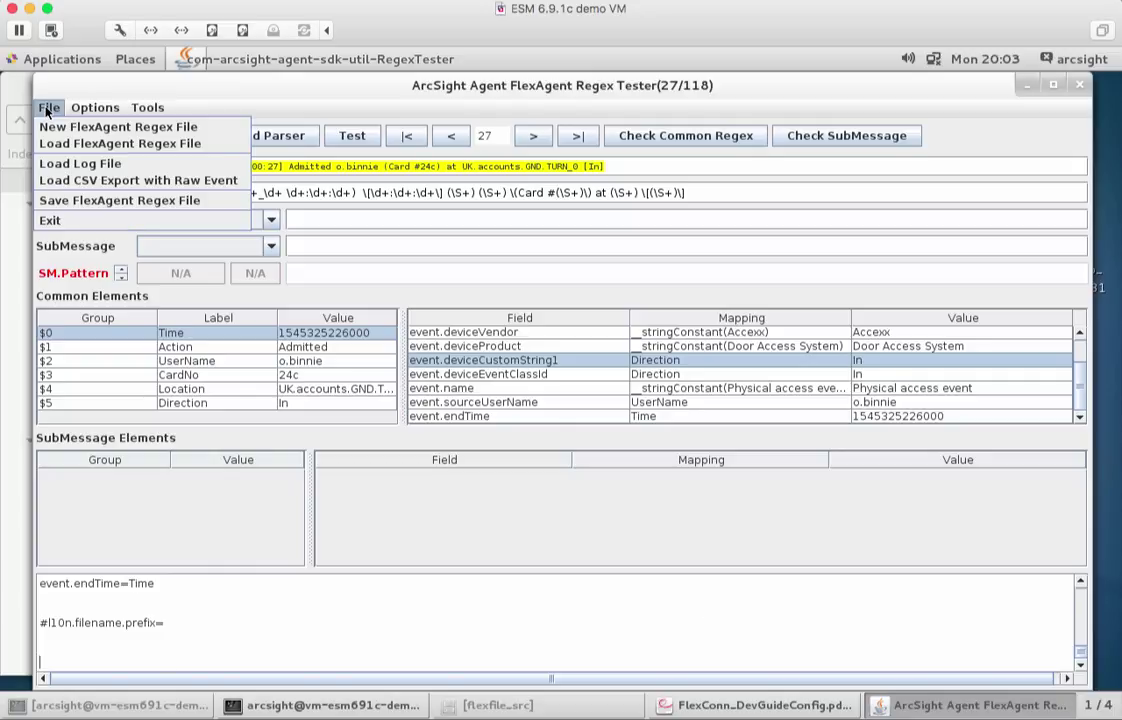
pyautogui.click(73, 200)
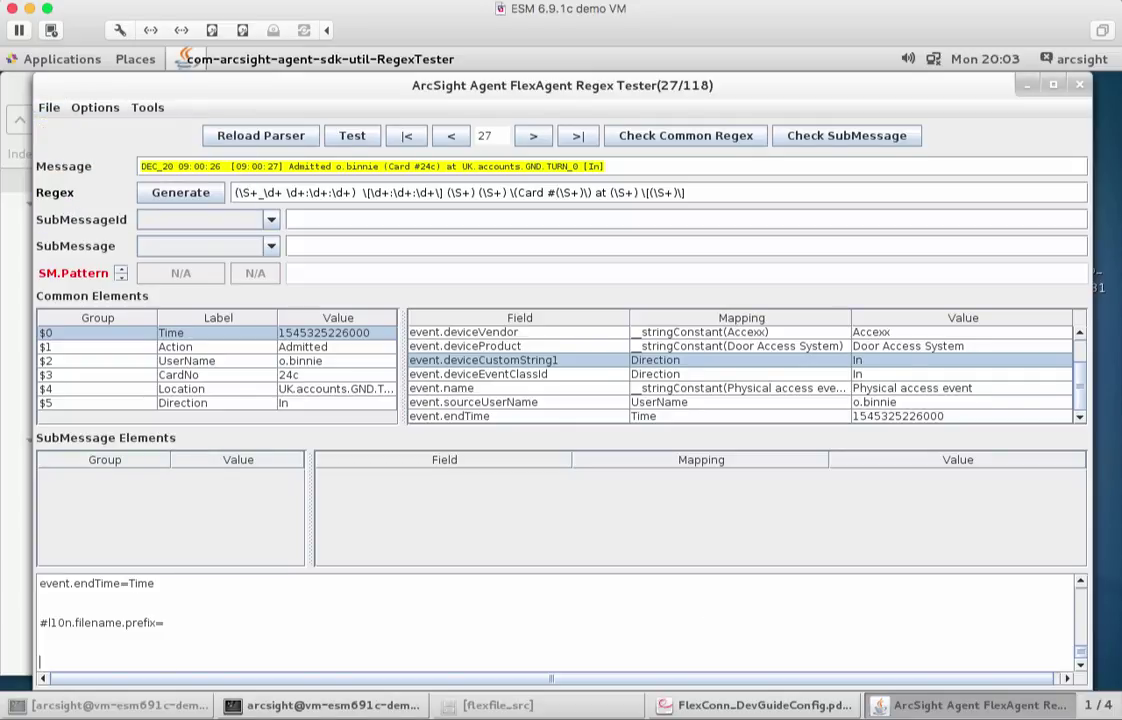
pyautogui.click(534, 135)
pyautogui.click(534, 135)
pyautogui.click(534, 135)
pyautogui.click(534, 135)
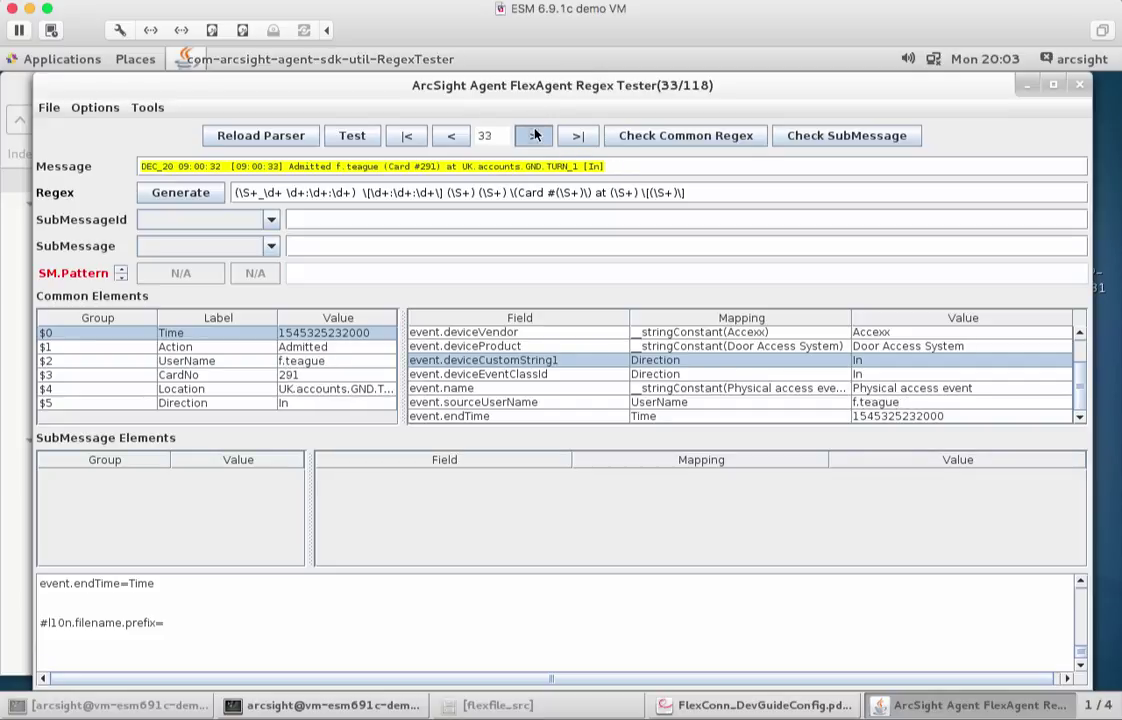
pyautogui.click(534, 135)
pyautogui.click(534, 135)
pyautogui.click(534, 135)
pyautogui.click(534, 135)
pyautogui.click(534, 135)
pyautogui.click(534, 135)
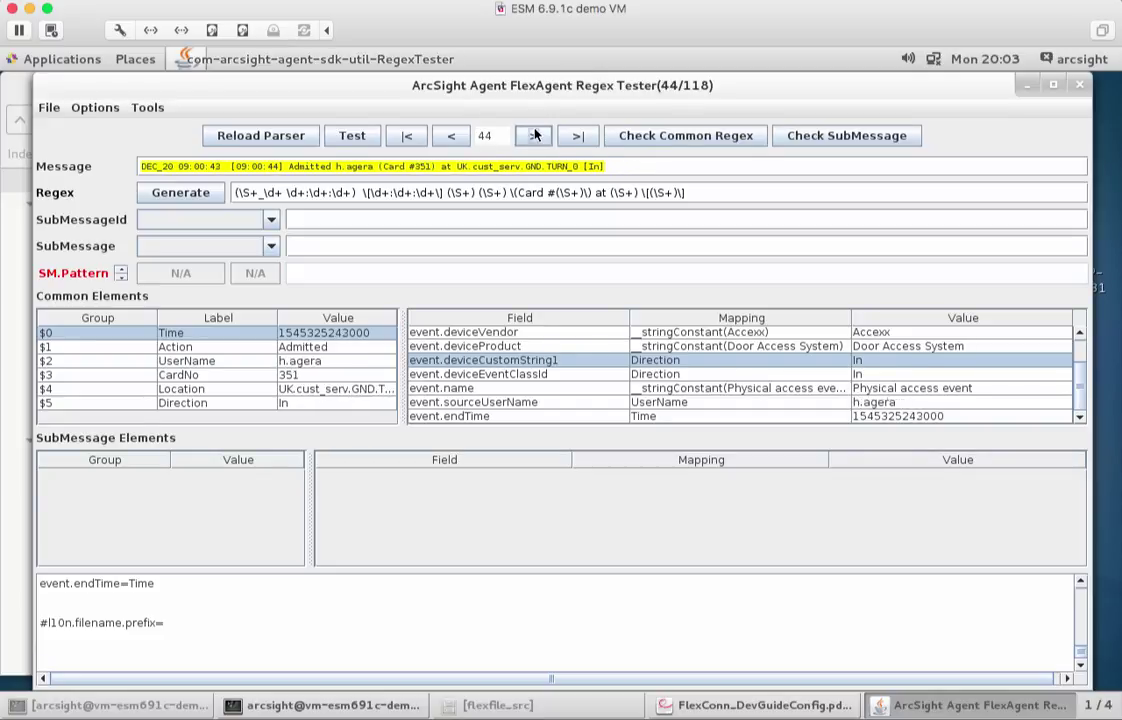
pyautogui.click(534, 135)
pyautogui.click(534, 135)
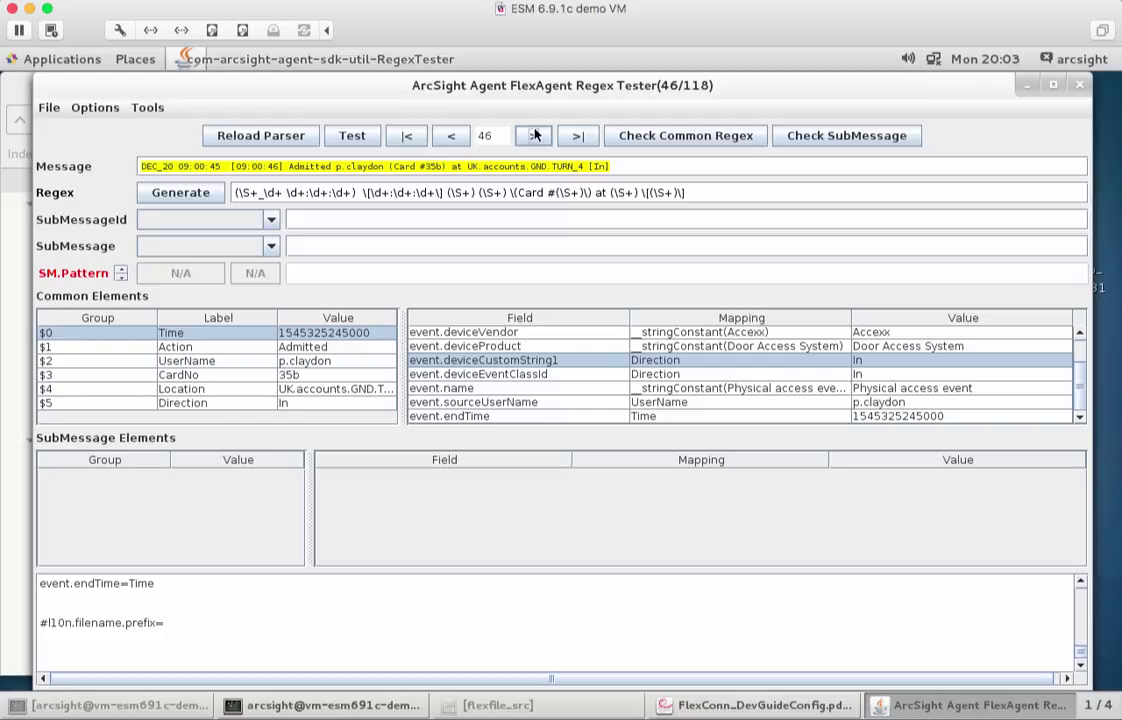